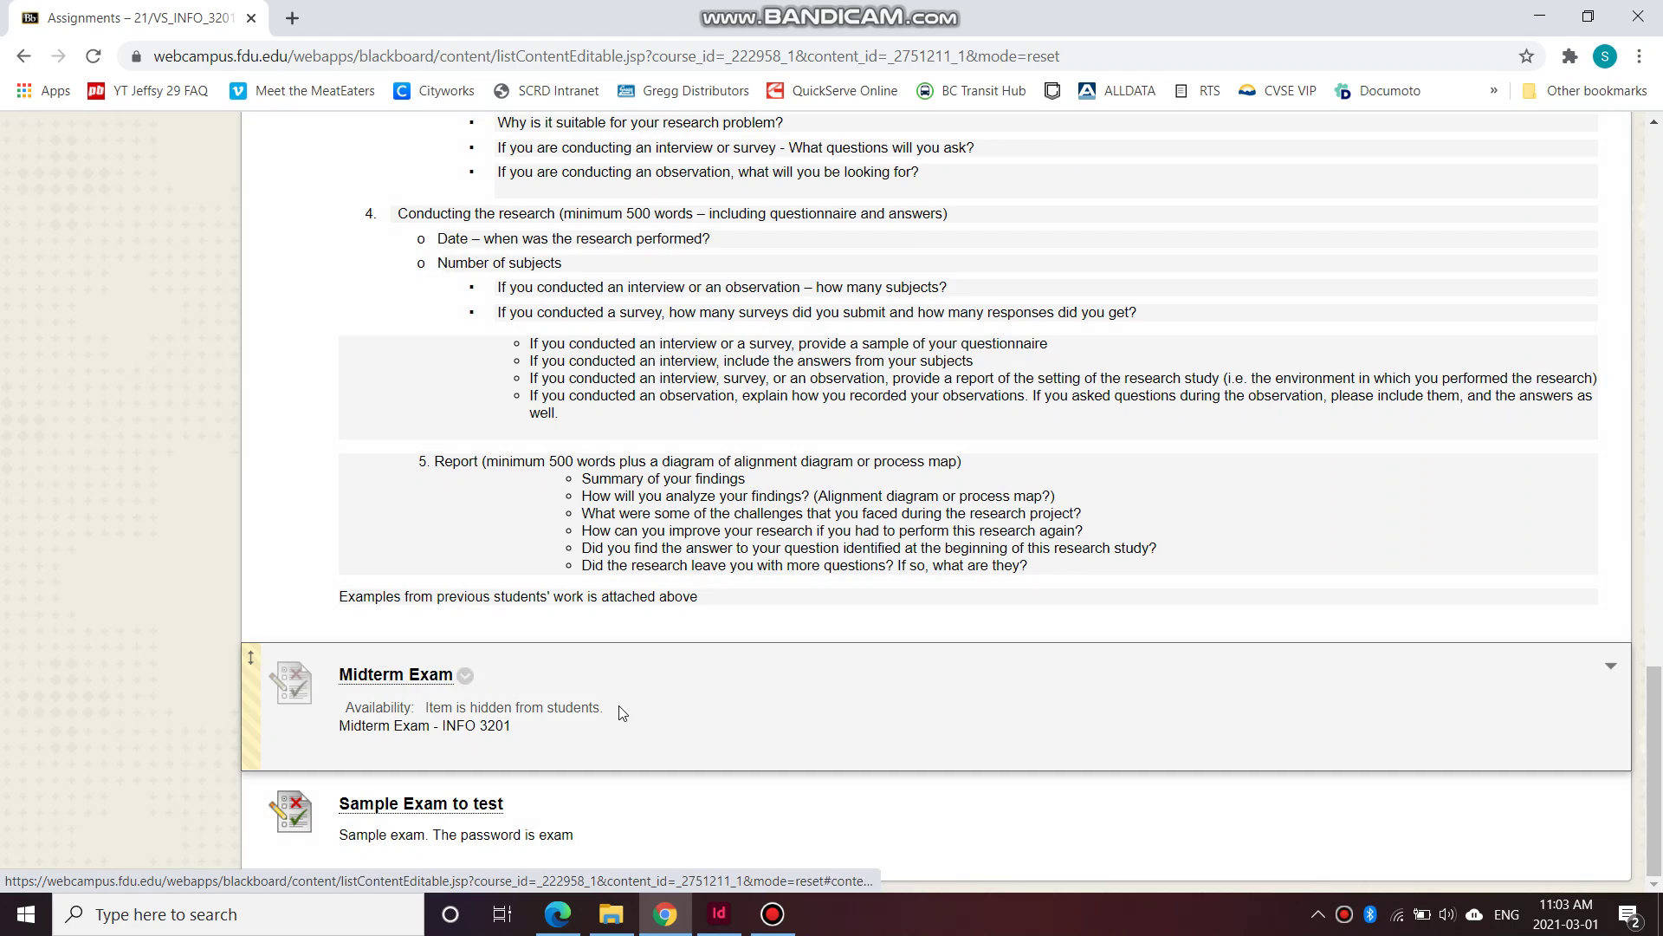
Reload the course's Assignments page
scroll(216, 552, "up", 15)
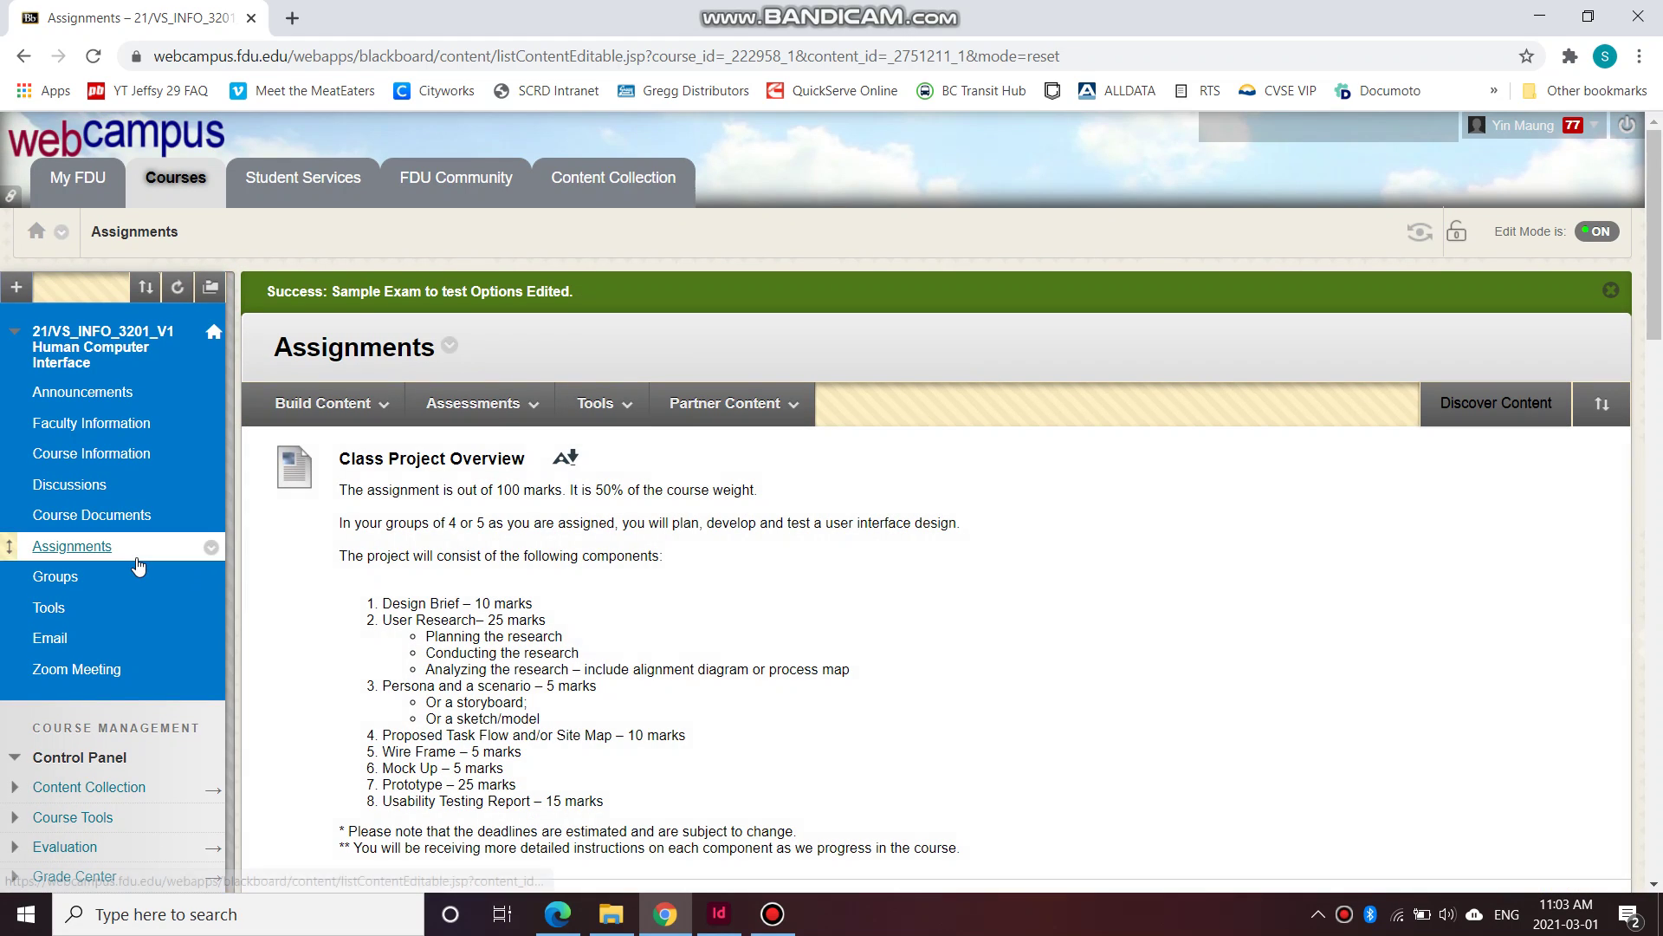
left_click(138, 548)
scroll(633, 581, "down", 20)
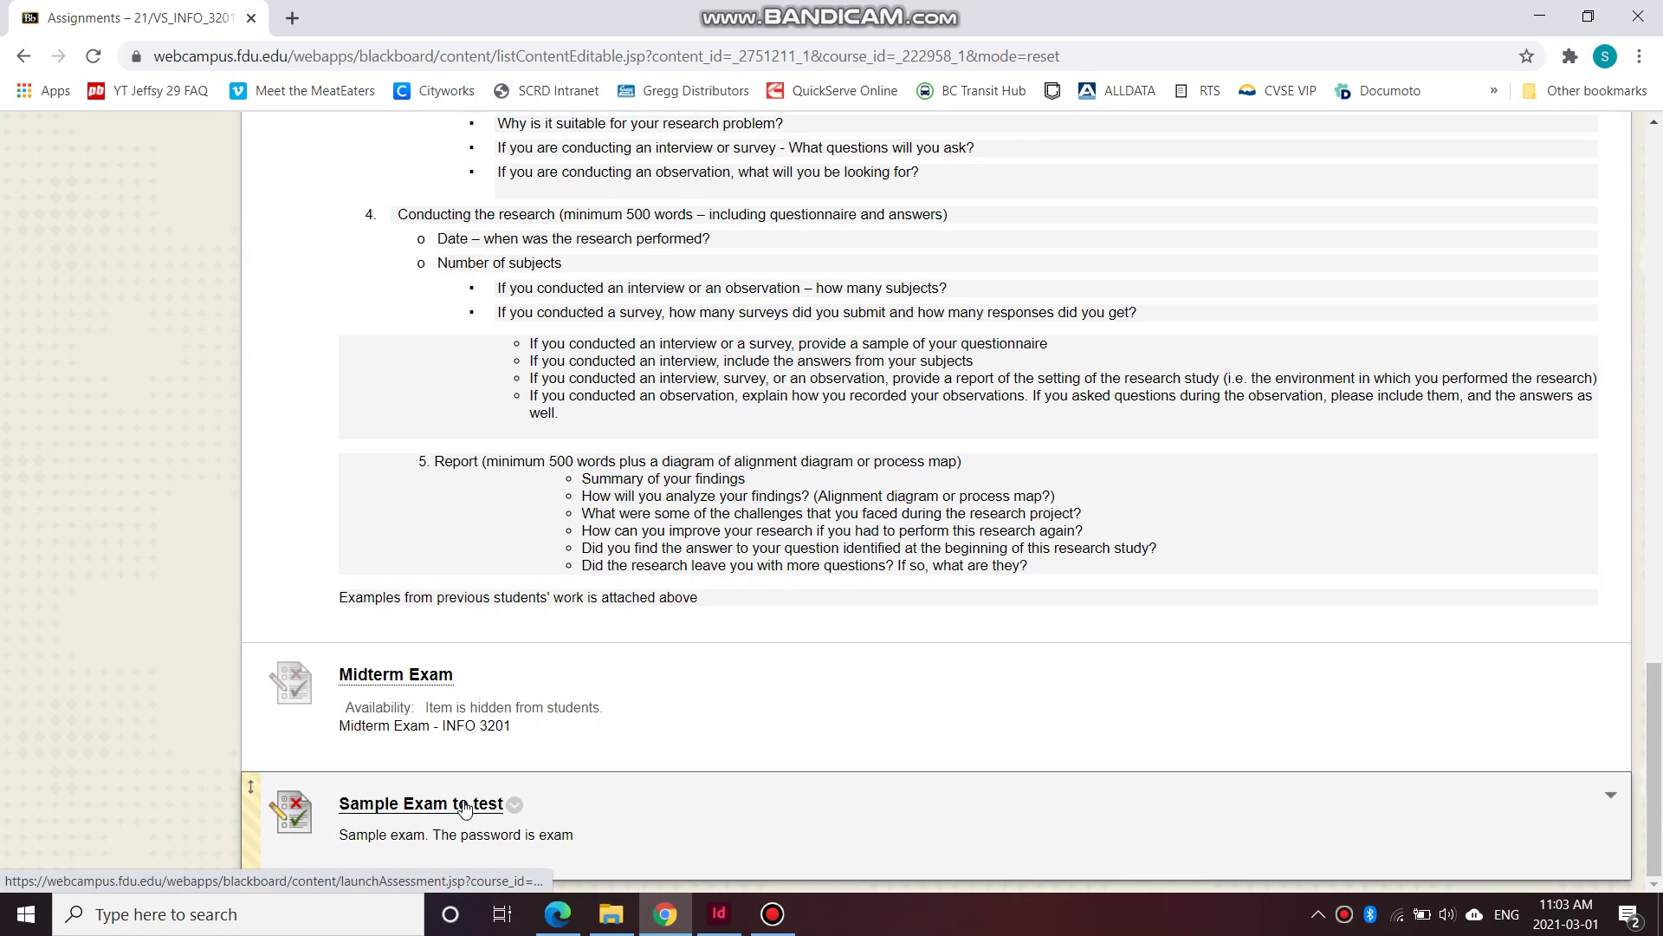
scroll(1386, 641, "up", 20)
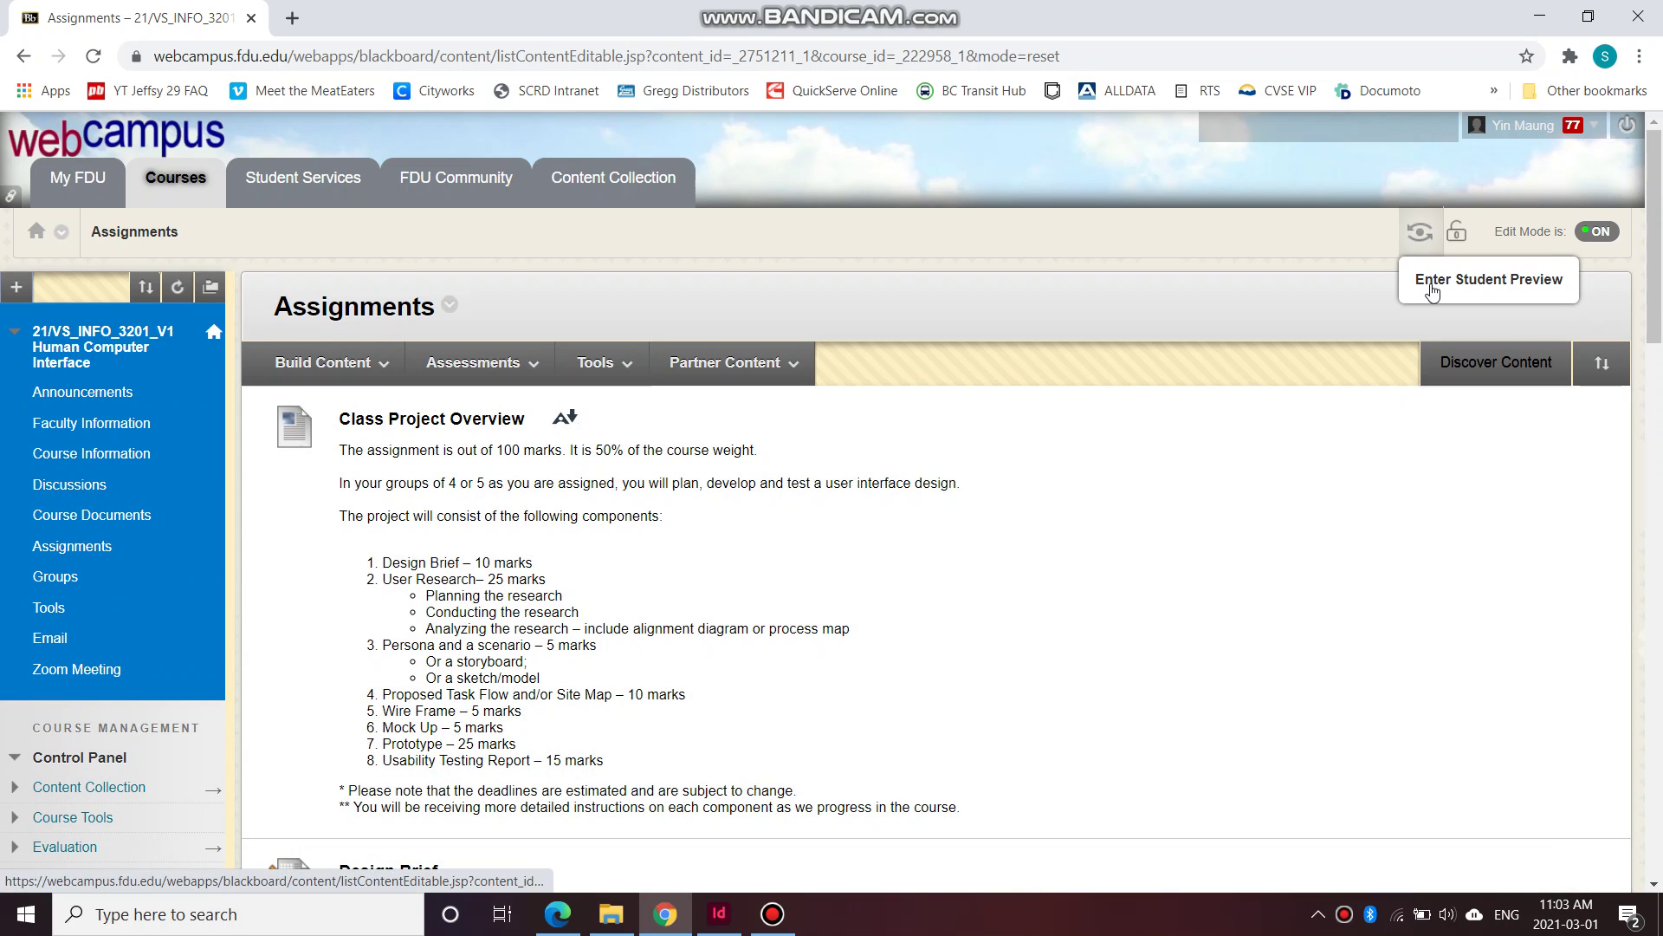
Switch to Student Preview and open Sample Exam to test from Assignments
left_click(1418, 234)
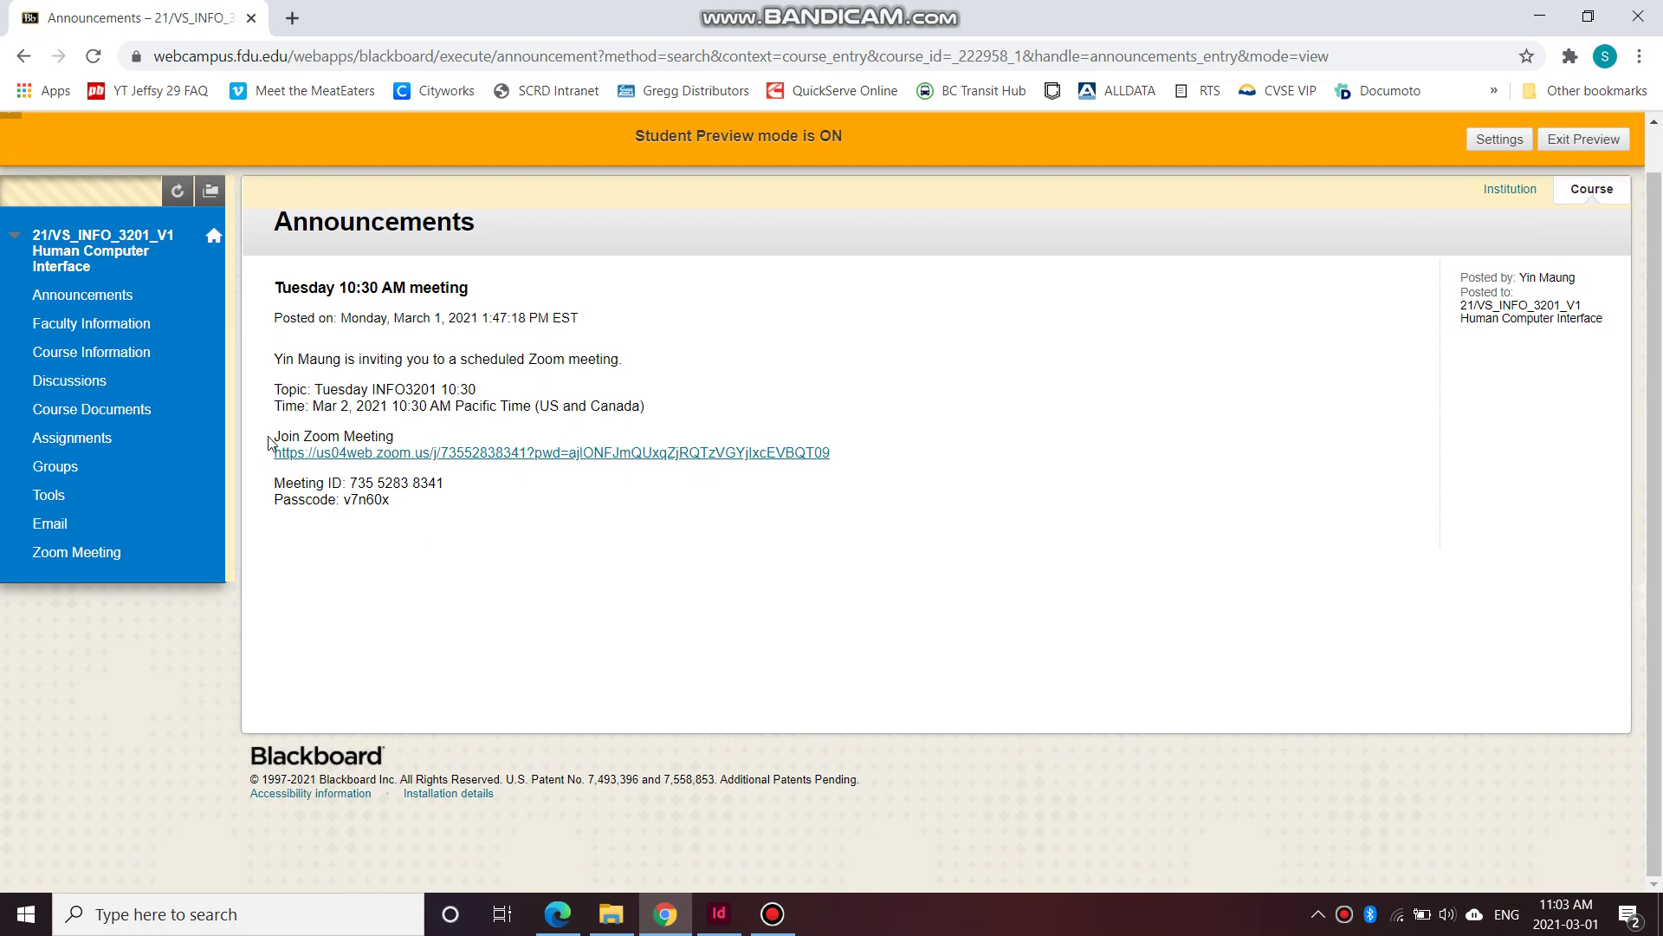
left_click(72, 437)
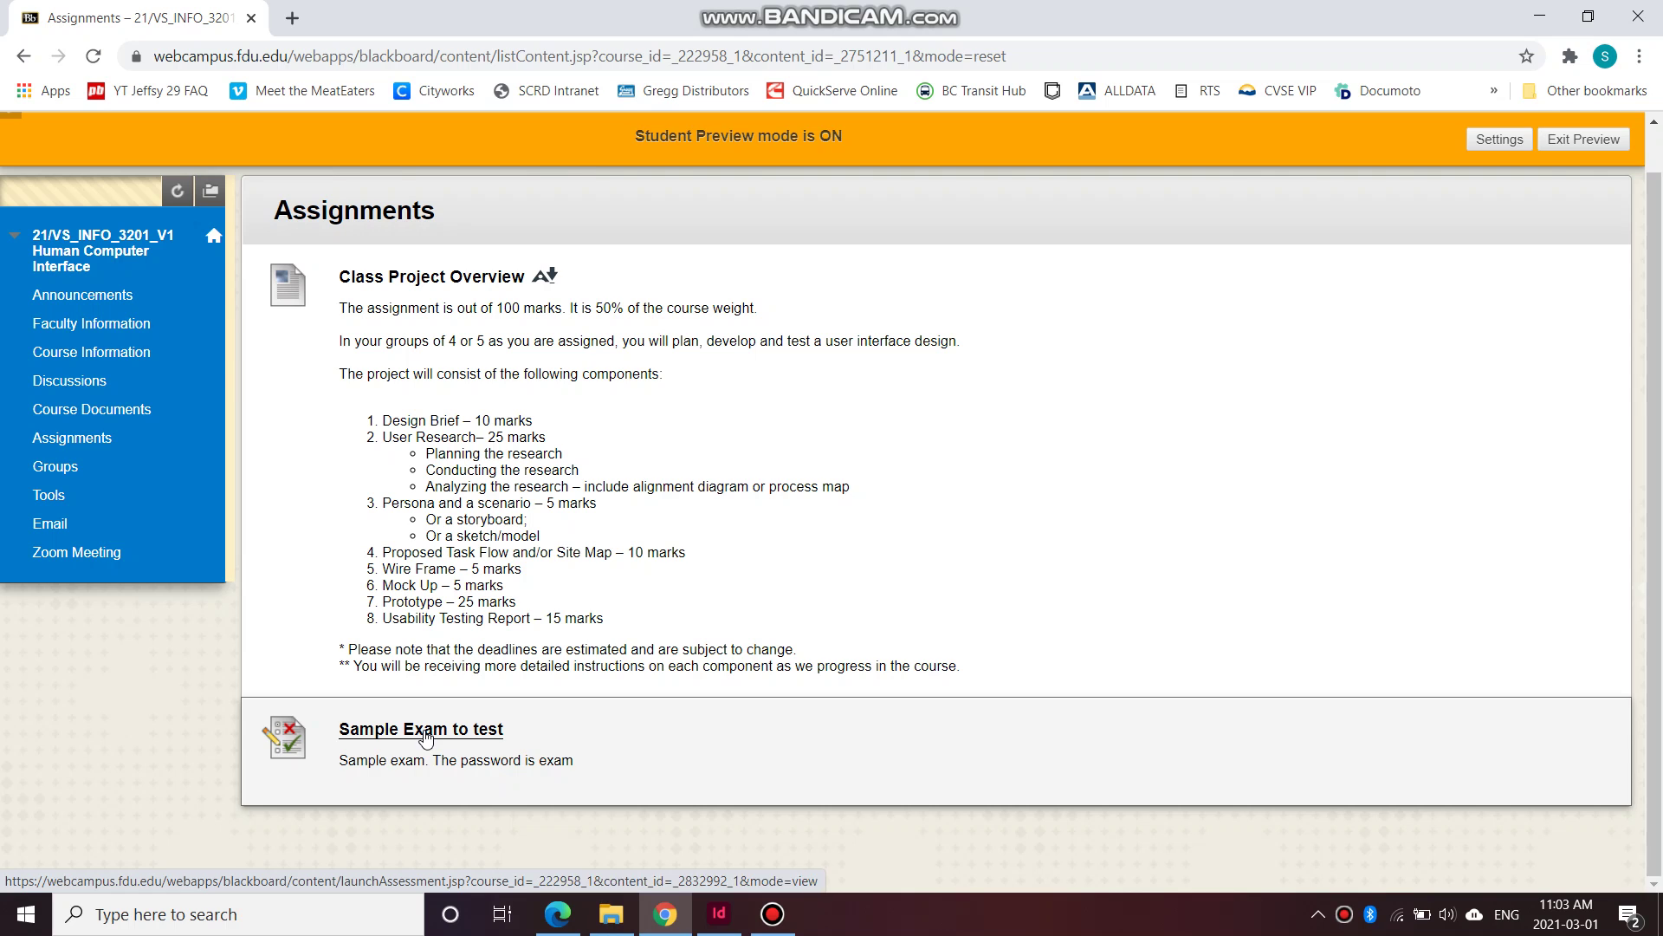
left_click(424, 738)
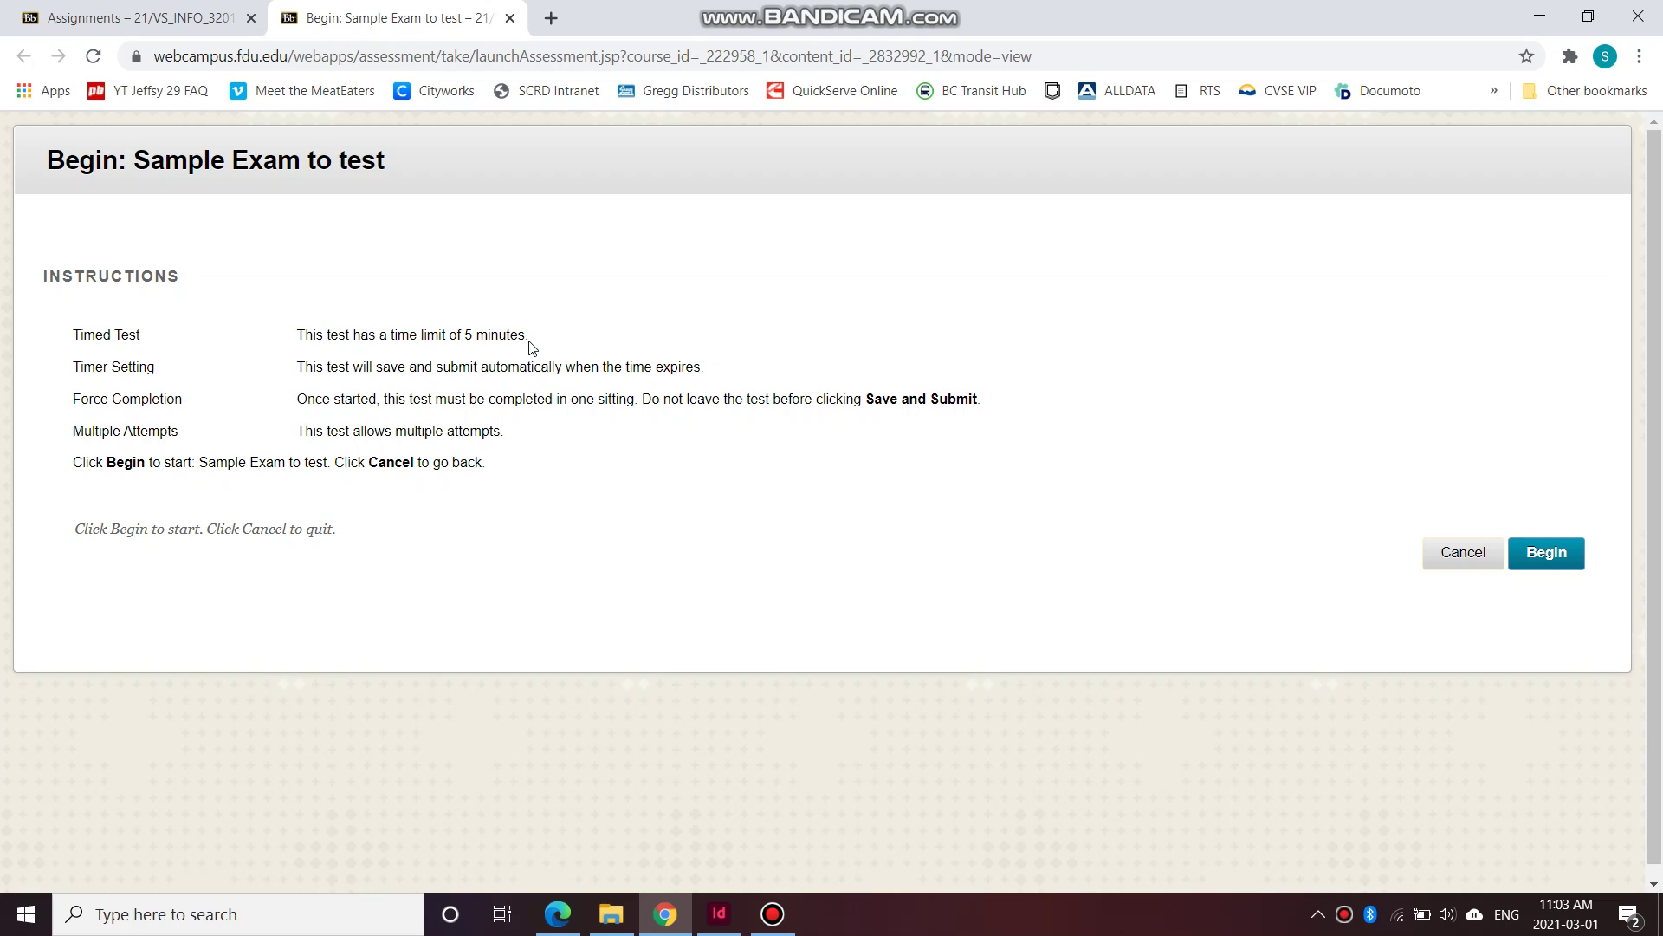
left_click_drag(532, 346, 292, 351)
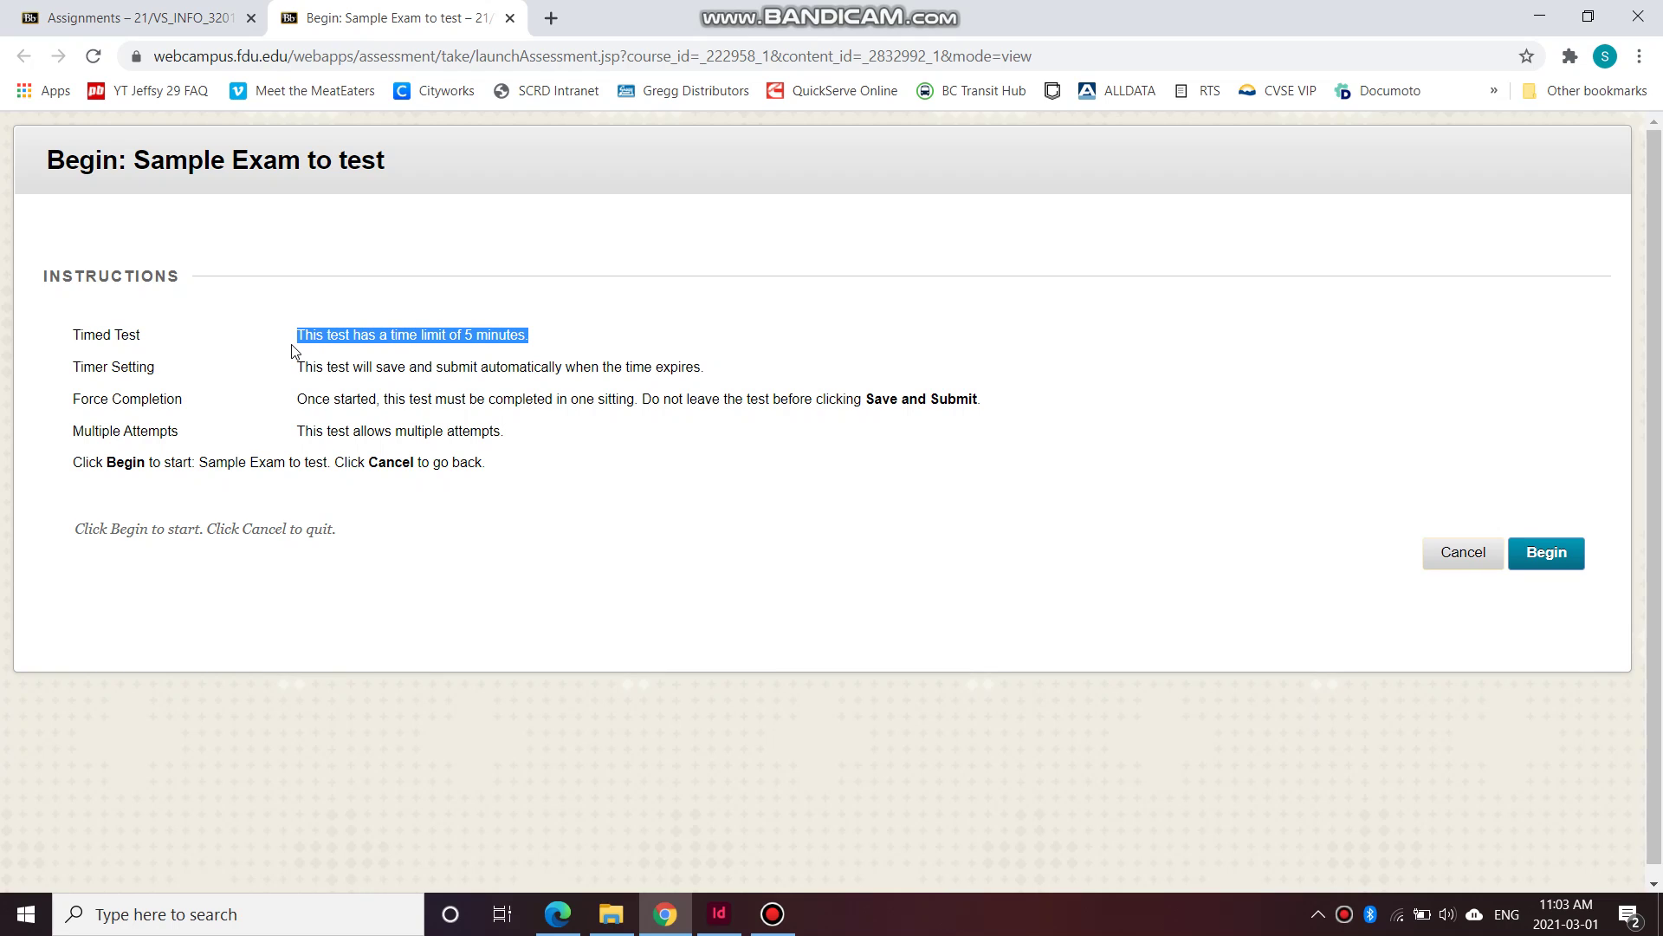
left_click(469, 335)
double_click(469, 336)
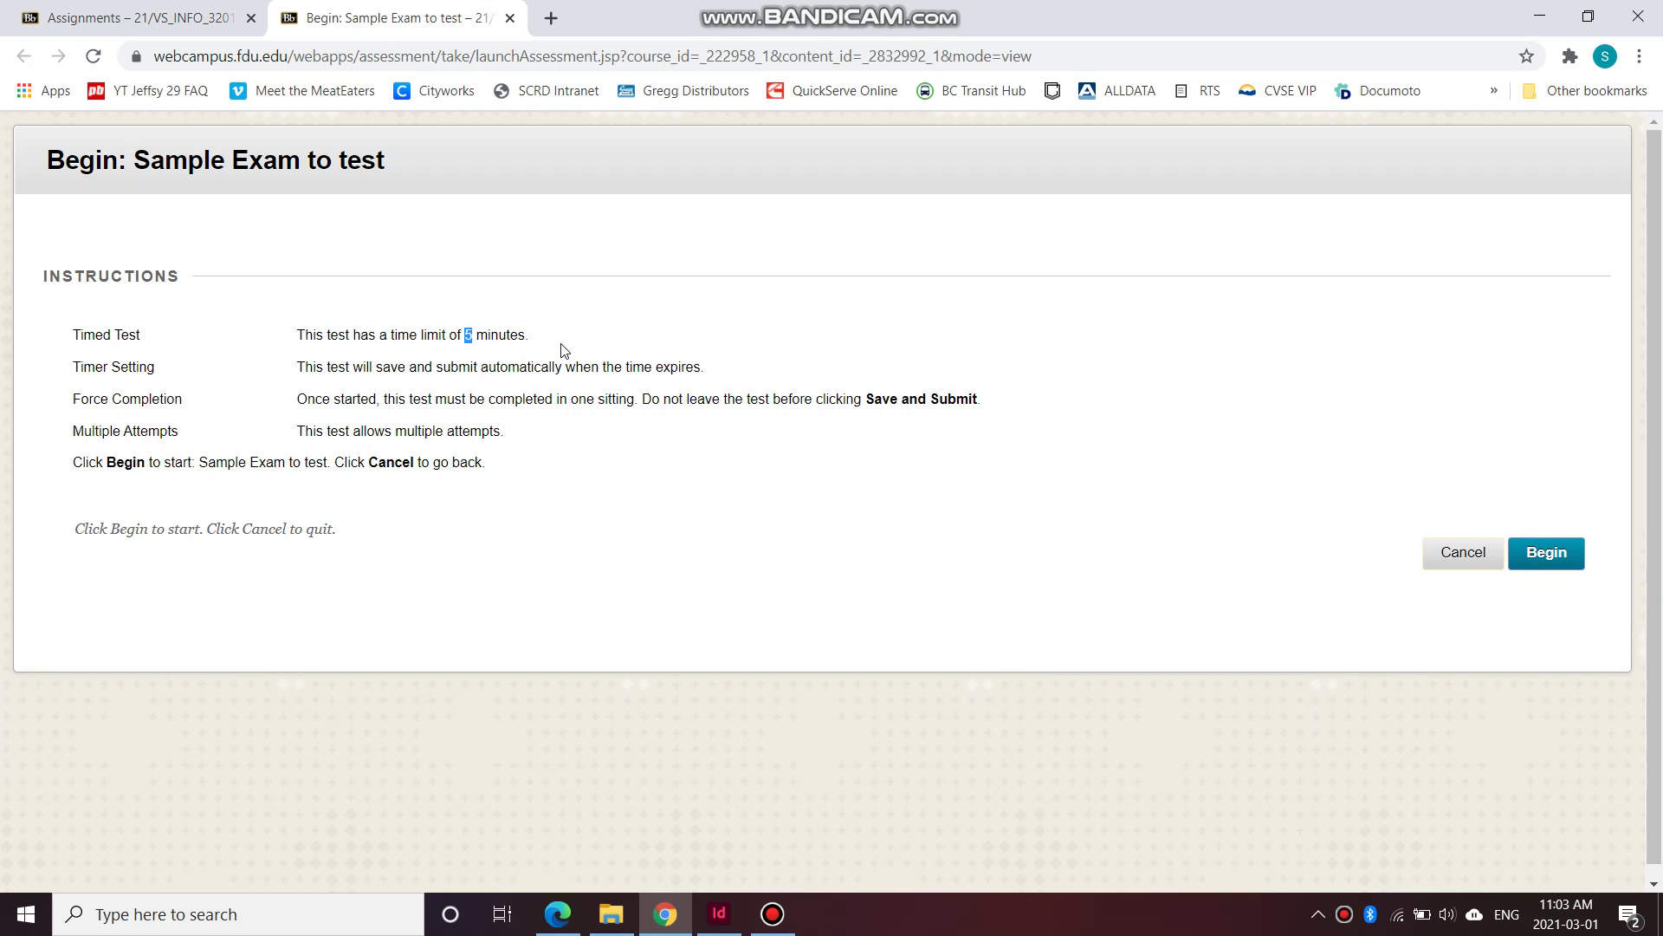
left_click(564, 347)
left_click_drag(463, 337, 529, 340)
left_click(547, 341)
left_click_drag(297, 367, 751, 375)
left_click(751, 374)
left_click_drag(465, 335, 528, 334)
left_click(547, 366)
left_click_drag(376, 367, 482, 366)
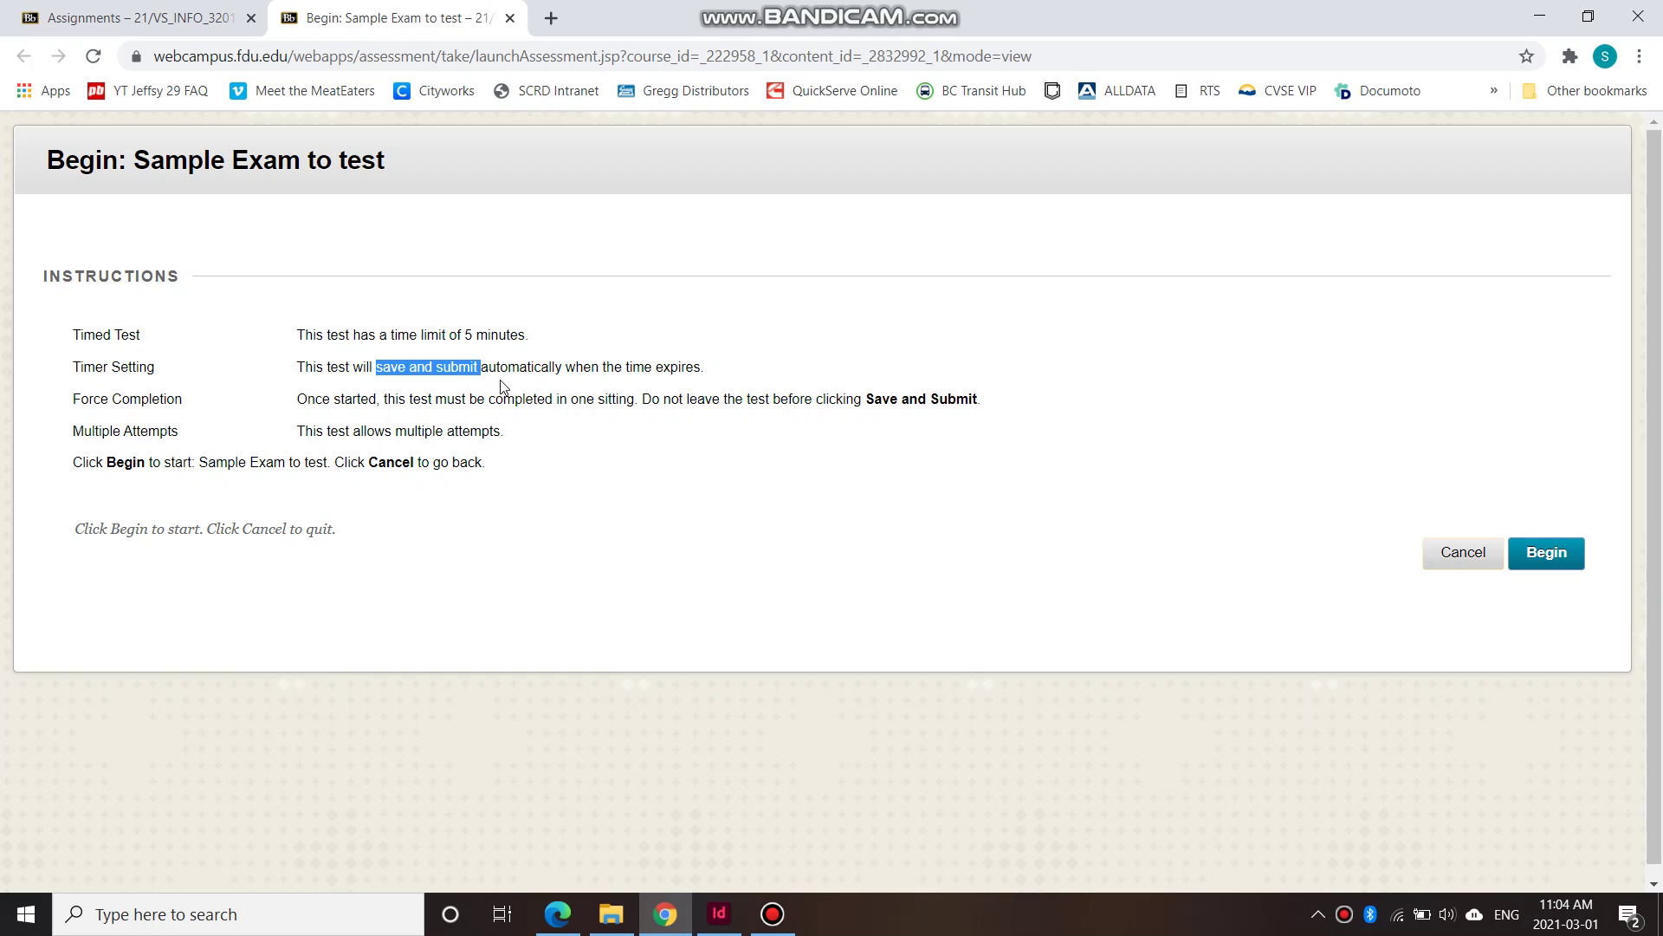
left_click(504, 372)
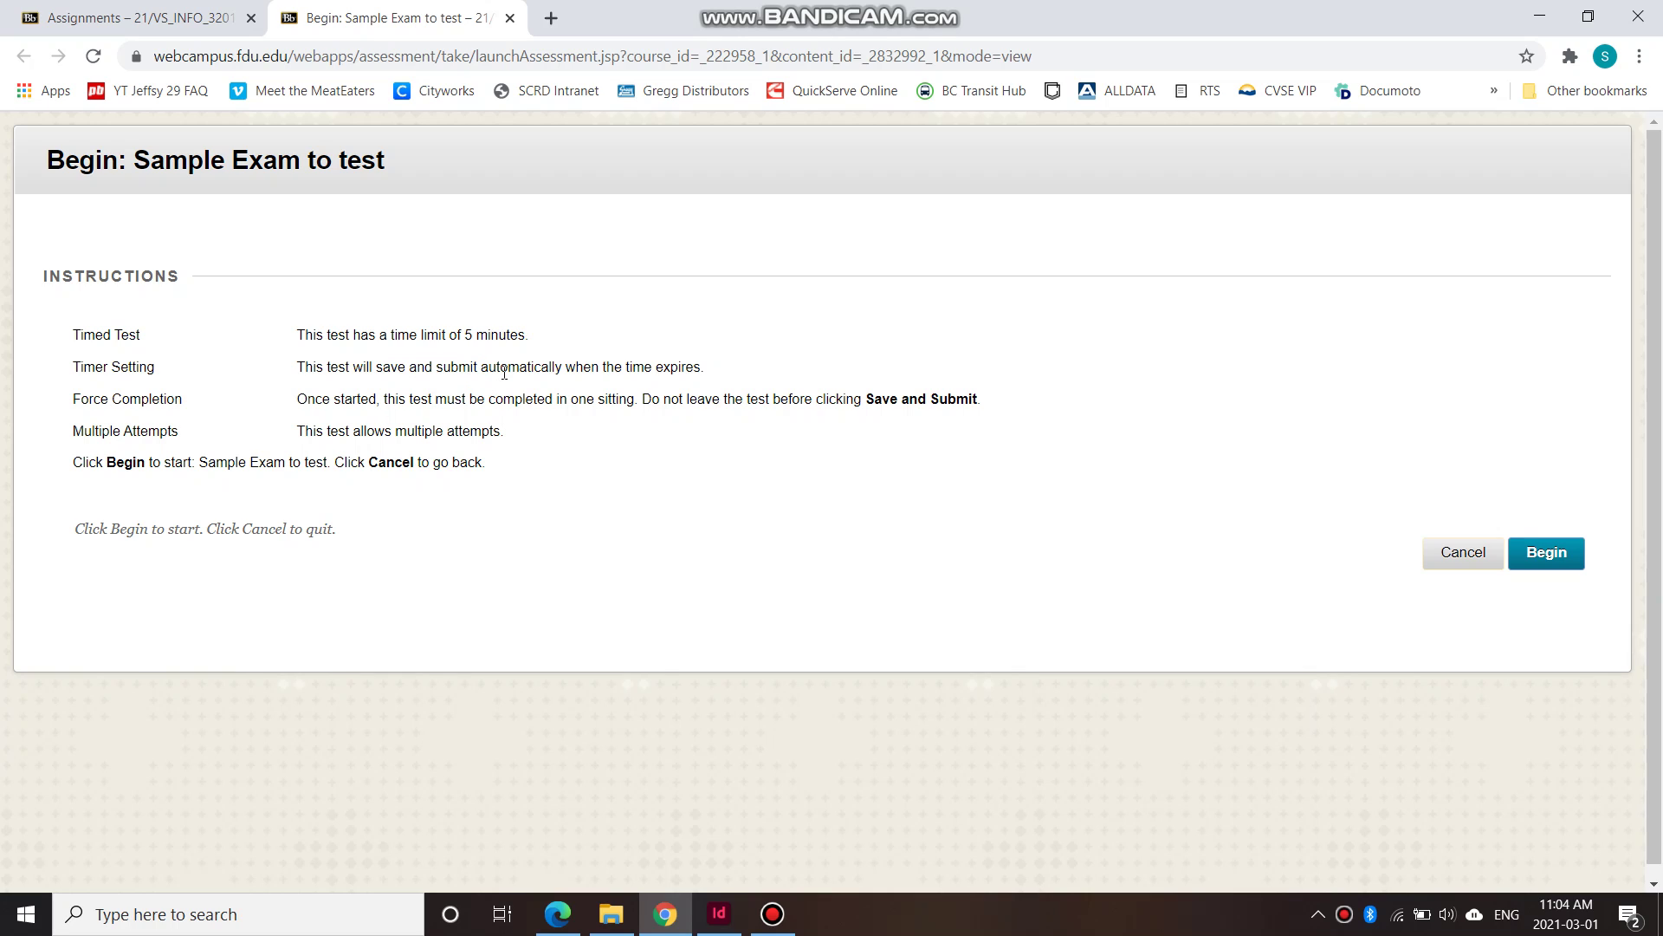
left_click_drag(313, 400, 641, 404)
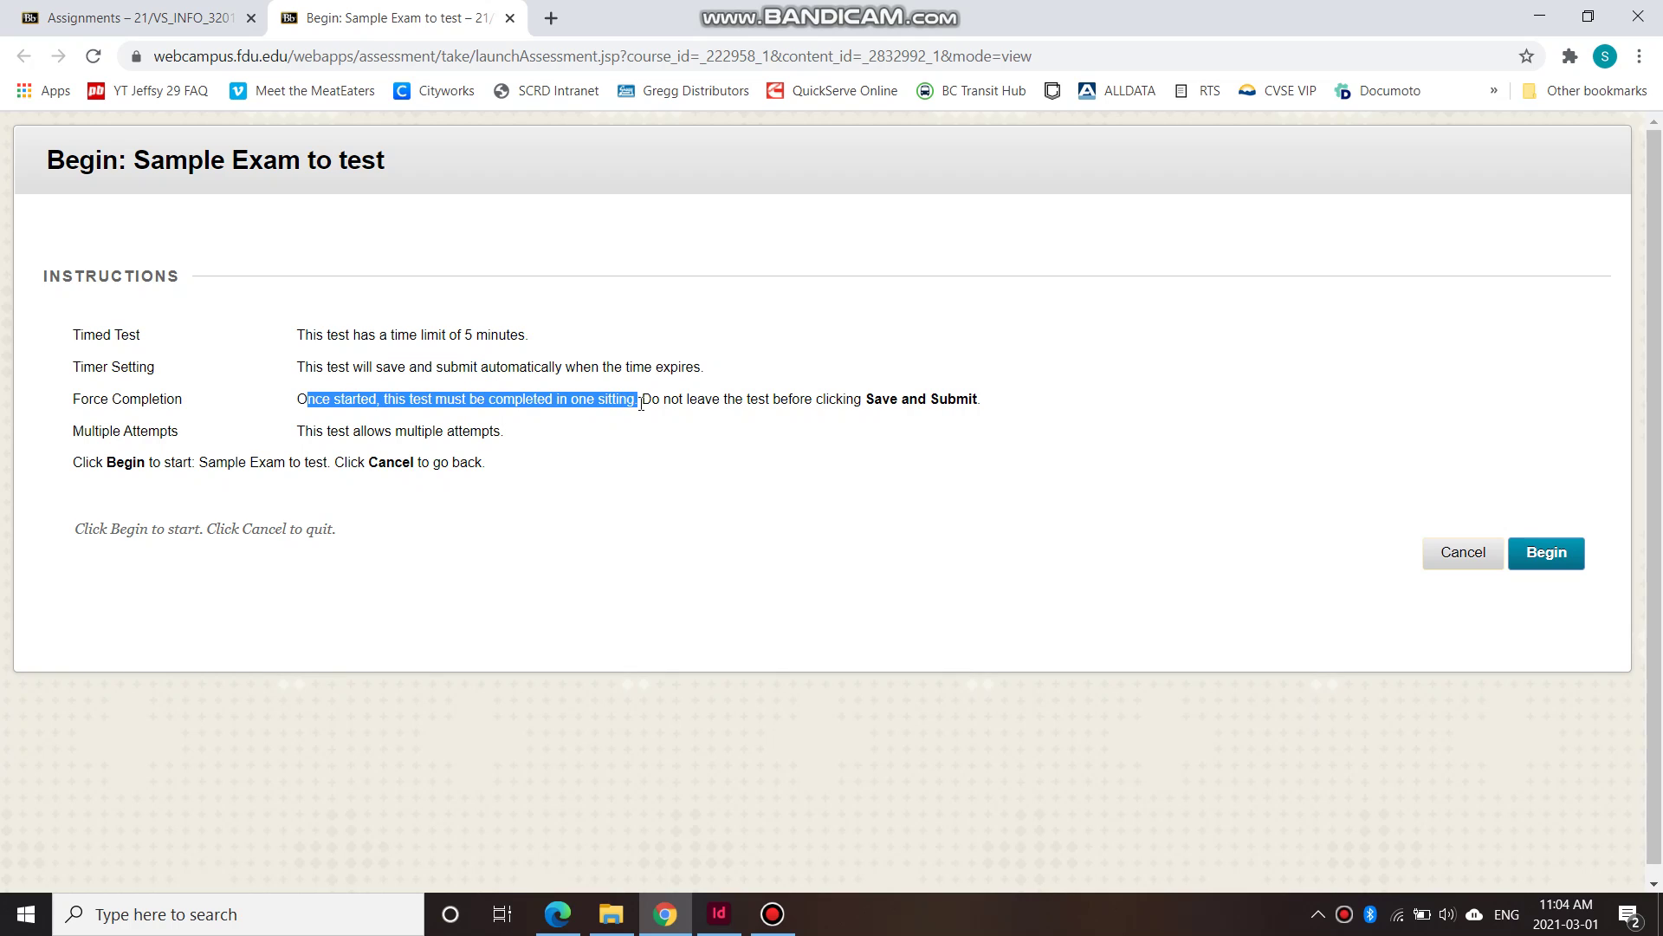
left_click(656, 421)
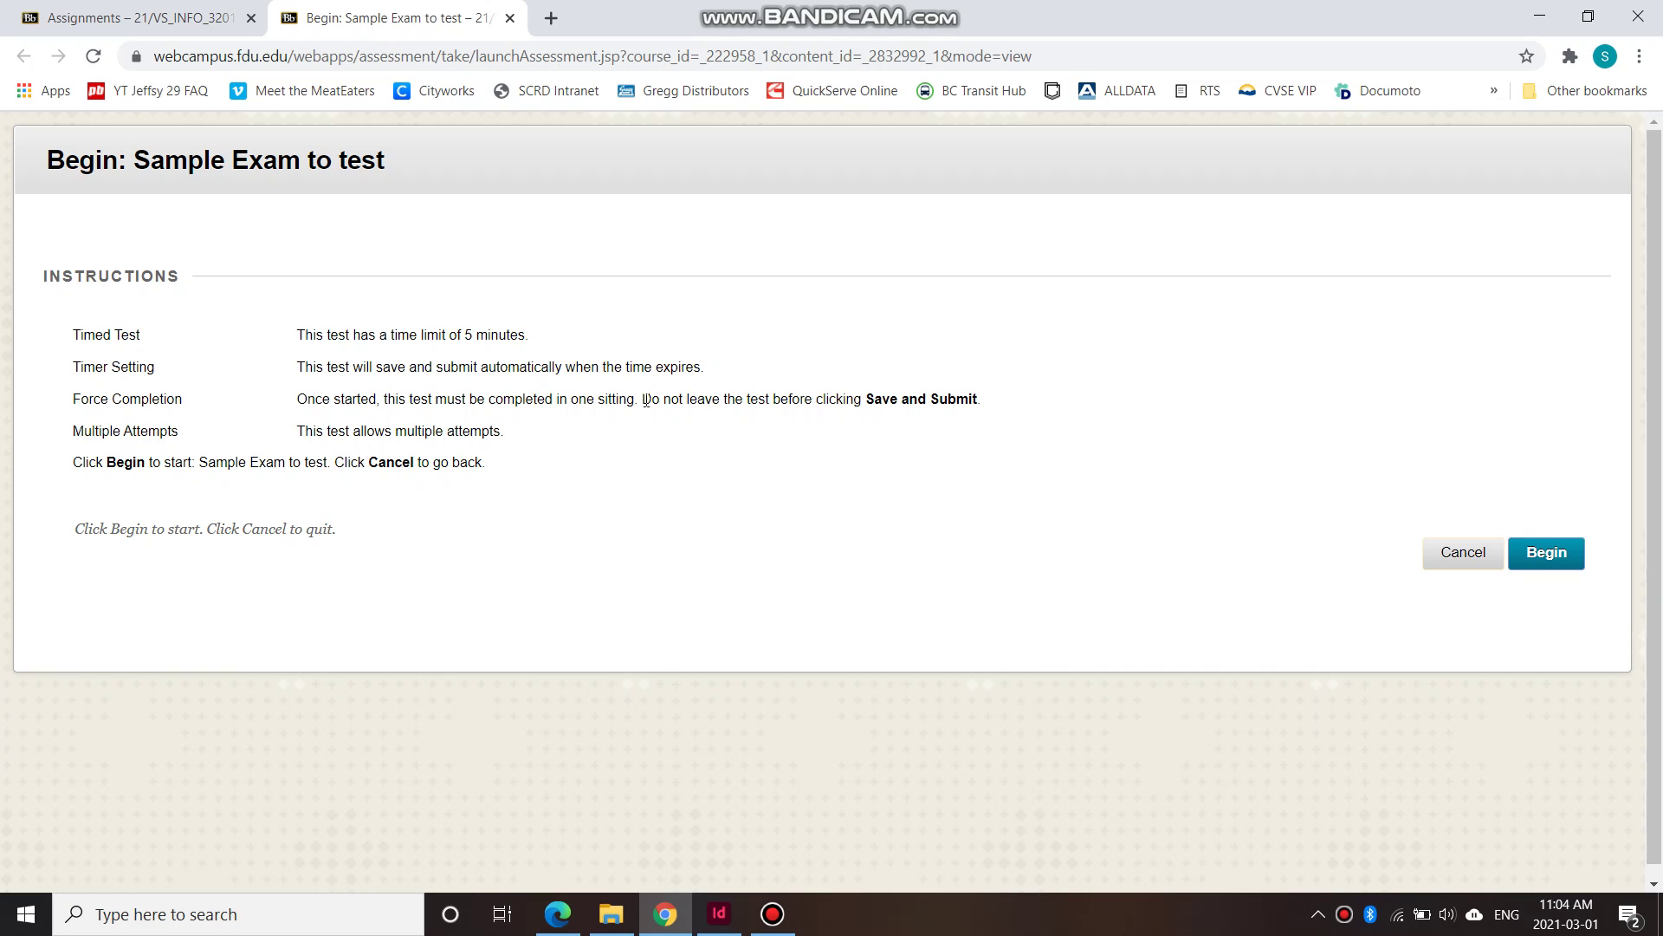
left_click_drag(645, 399, 1005, 414)
left_click(876, 399)
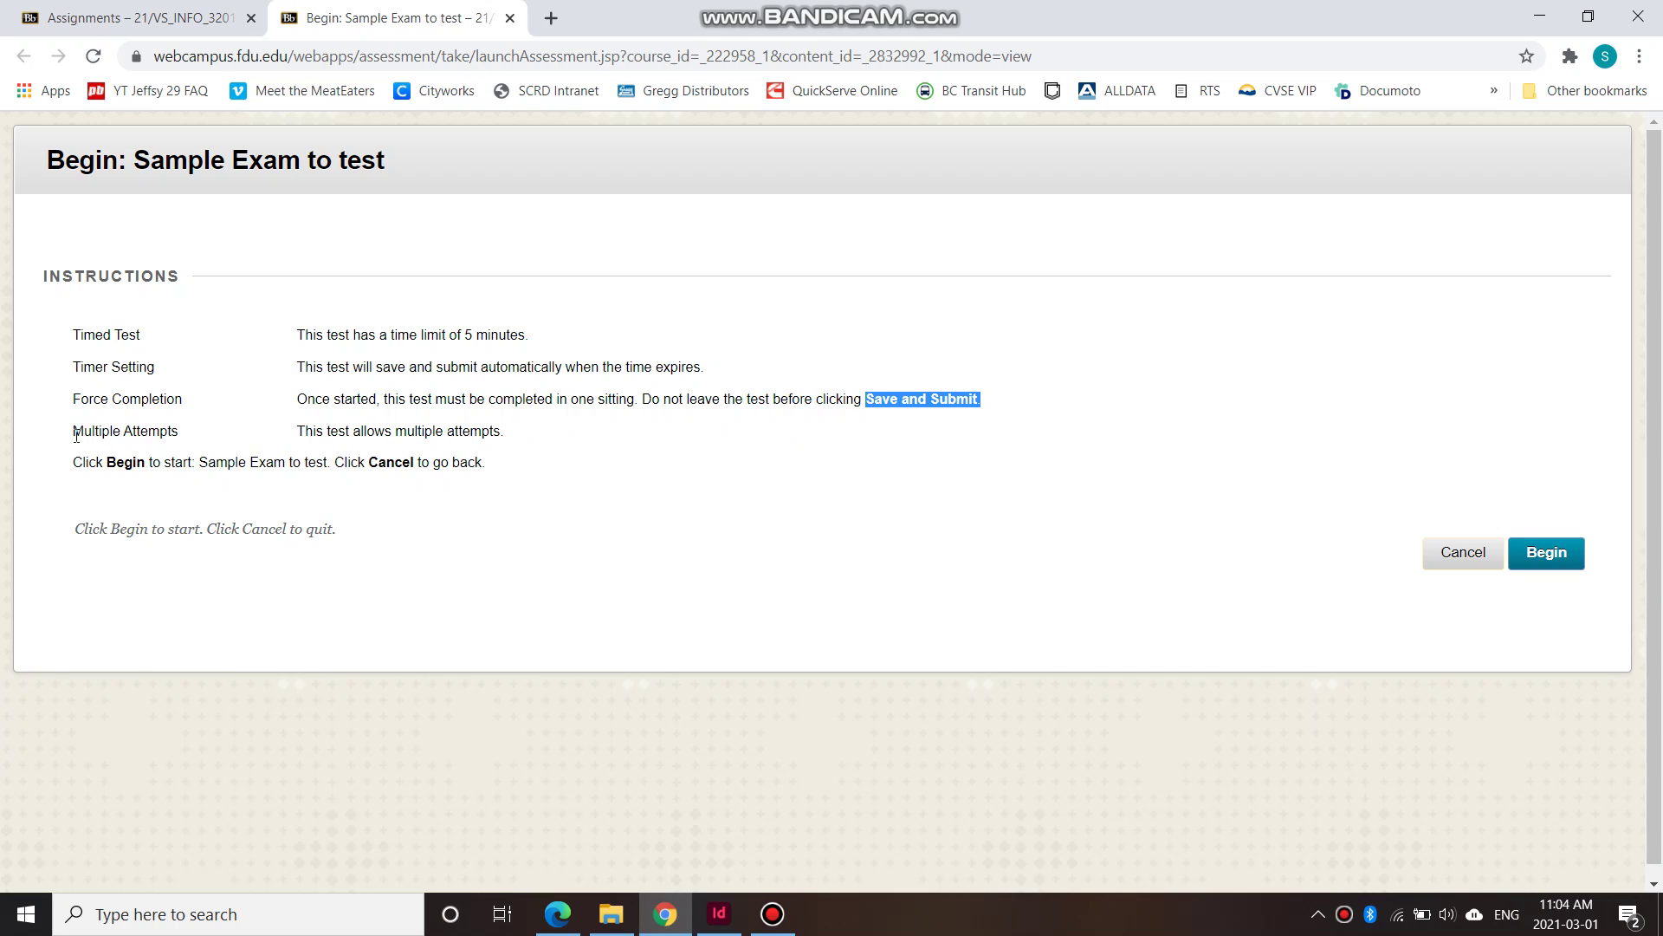
left_click_drag(75, 435, 514, 445)
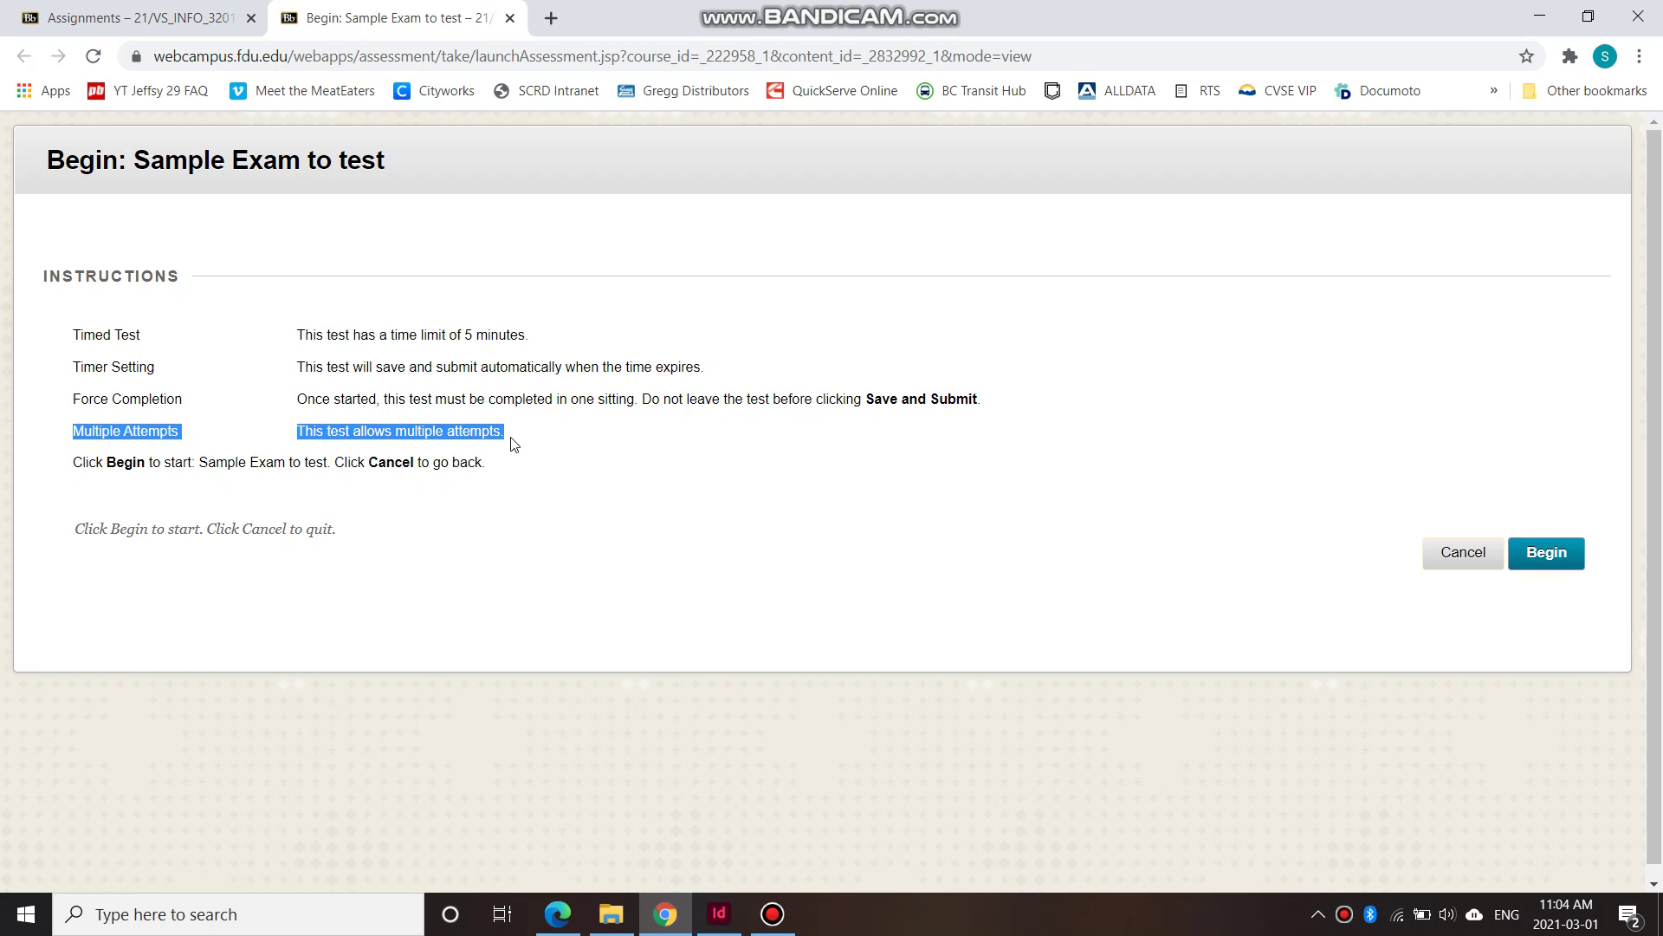
left_click(451, 437)
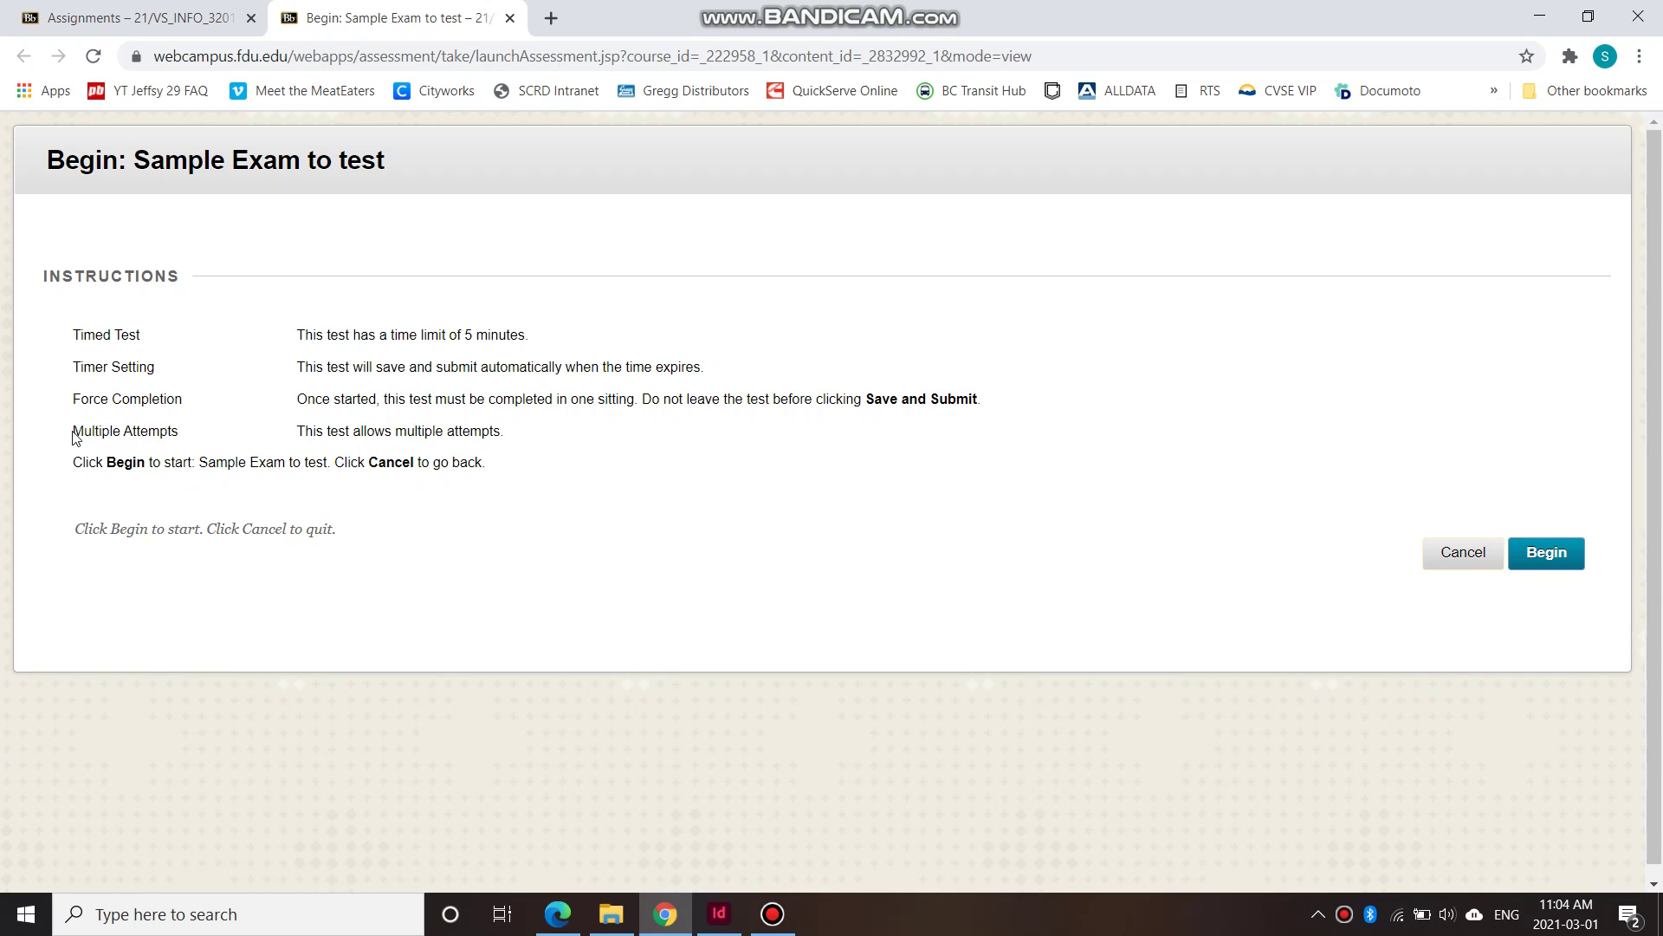
left_click_drag(73, 433, 518, 448)
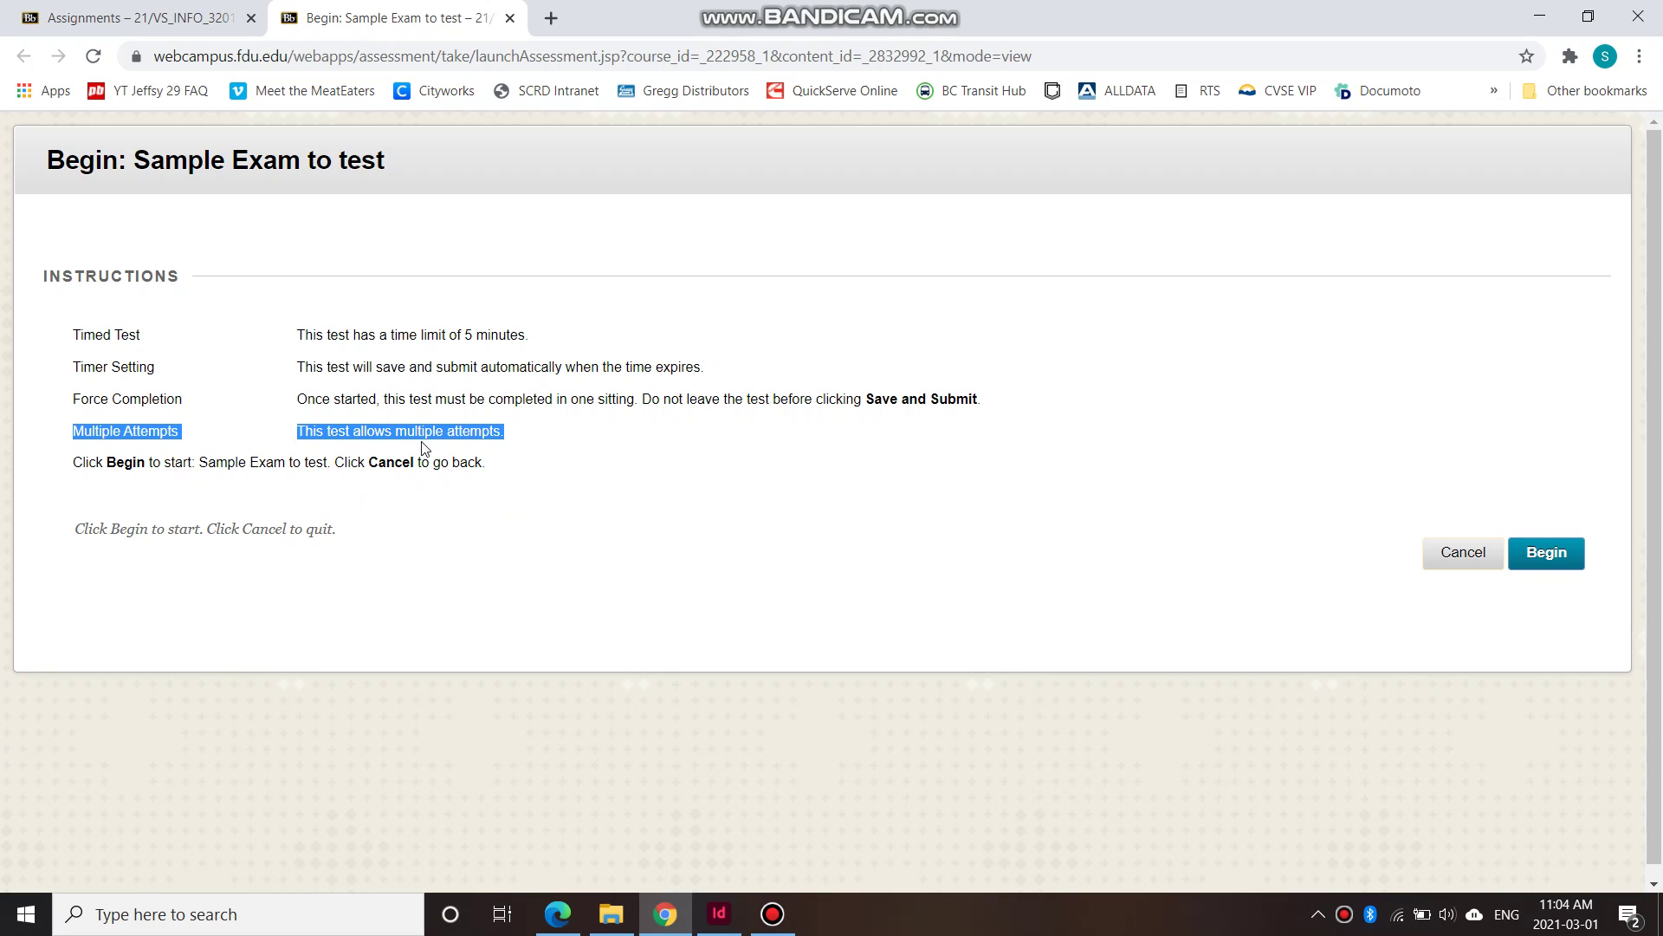
left_click(111, 487)
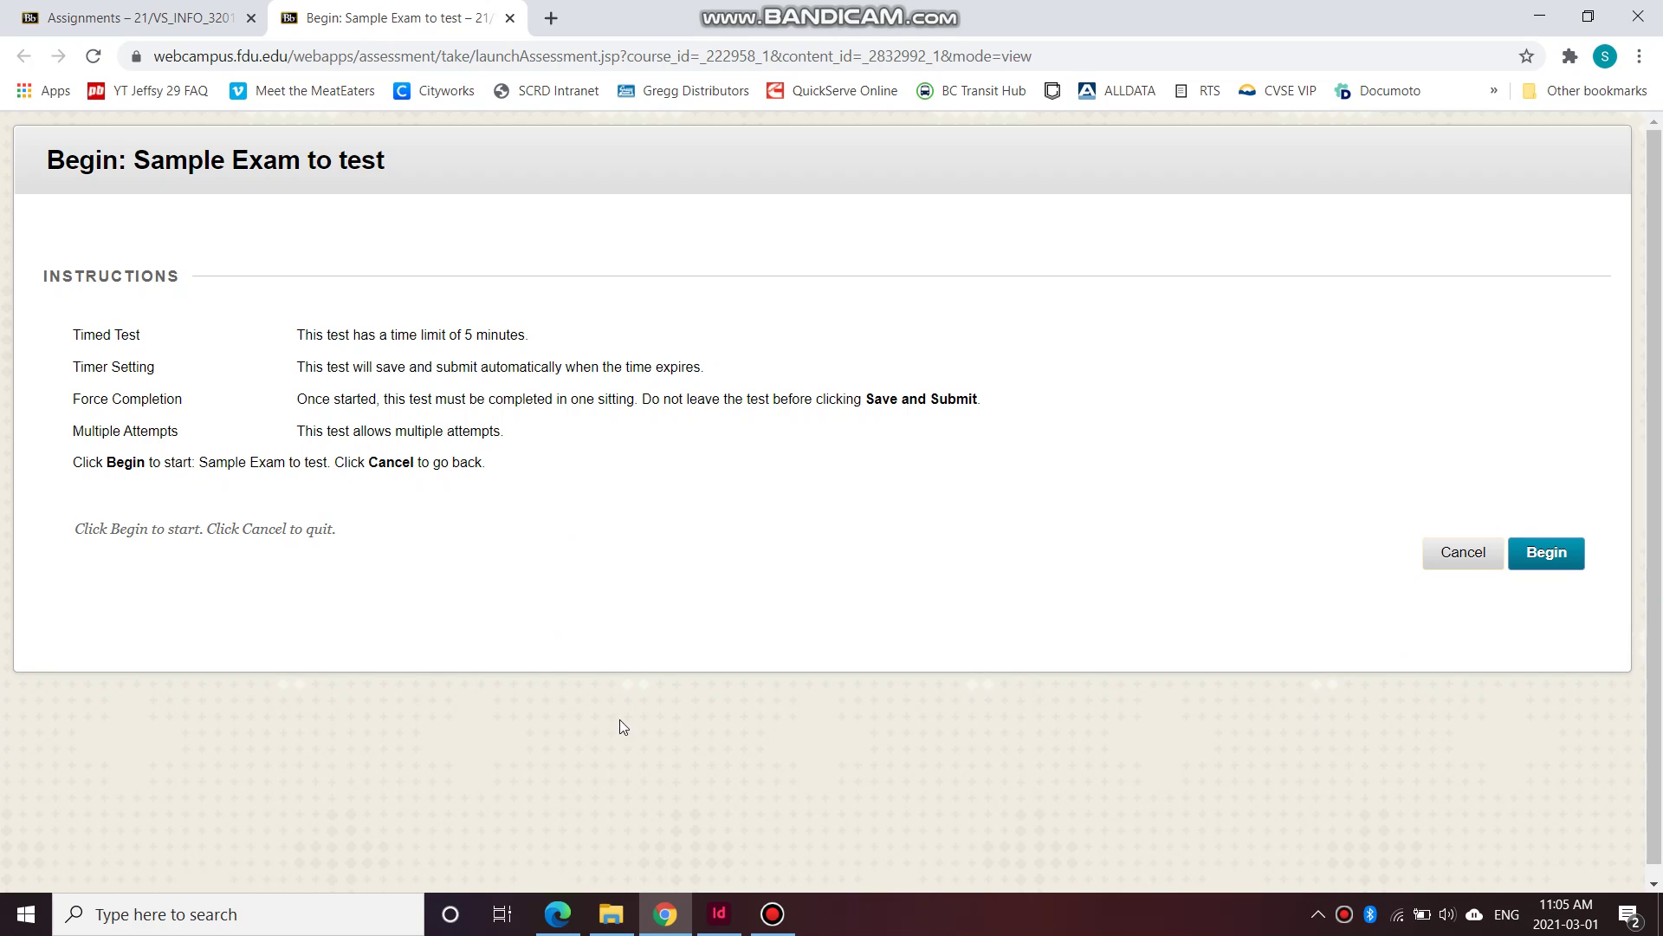
Begin Sample Exam to test and submit the exam password to start the timer
left_click(1552, 562)
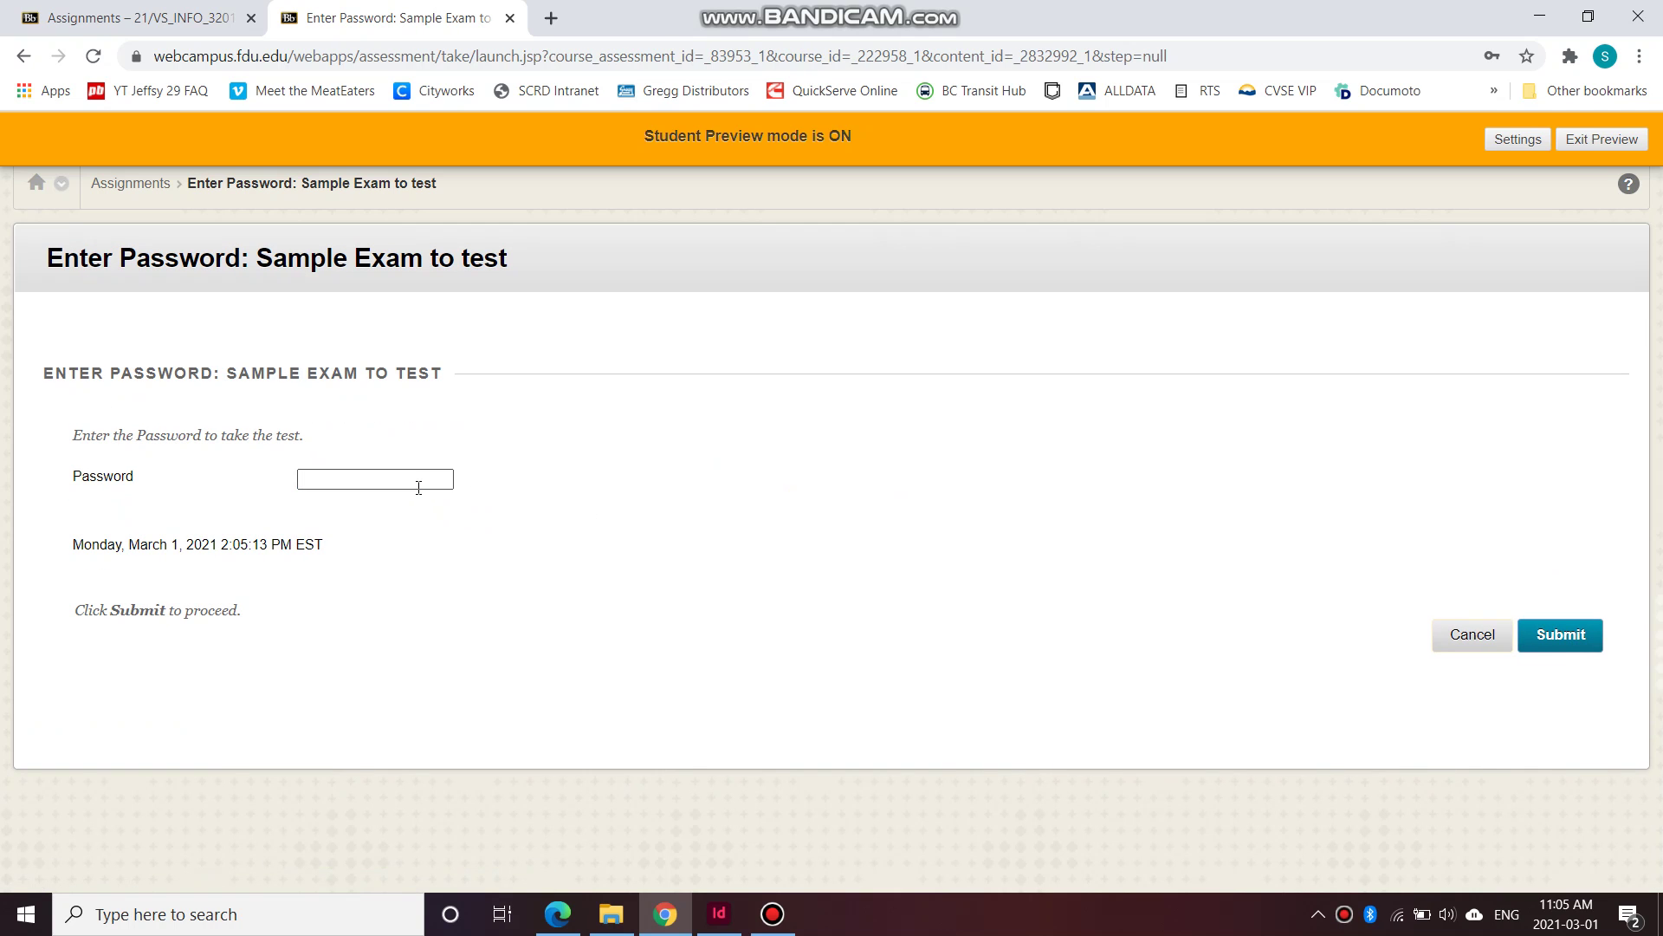
left_click(418, 488)
left_click(1592, 637)
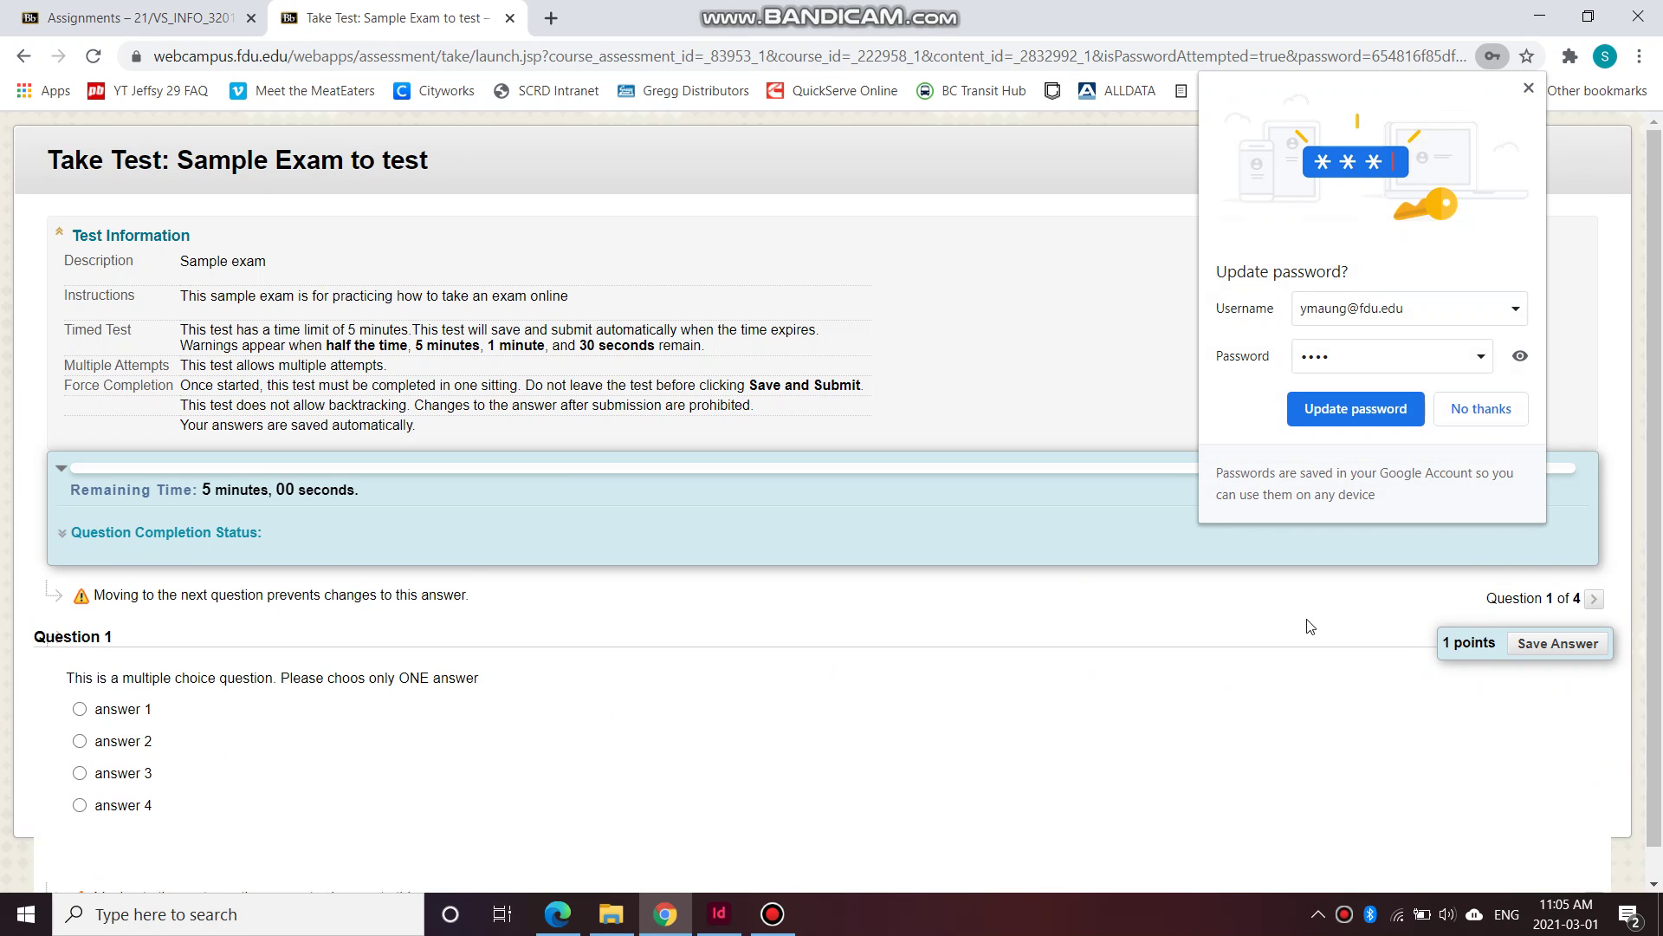
Dismiss Chrome's password update prompt and highlight the Test Information rules
left_click(1530, 87)
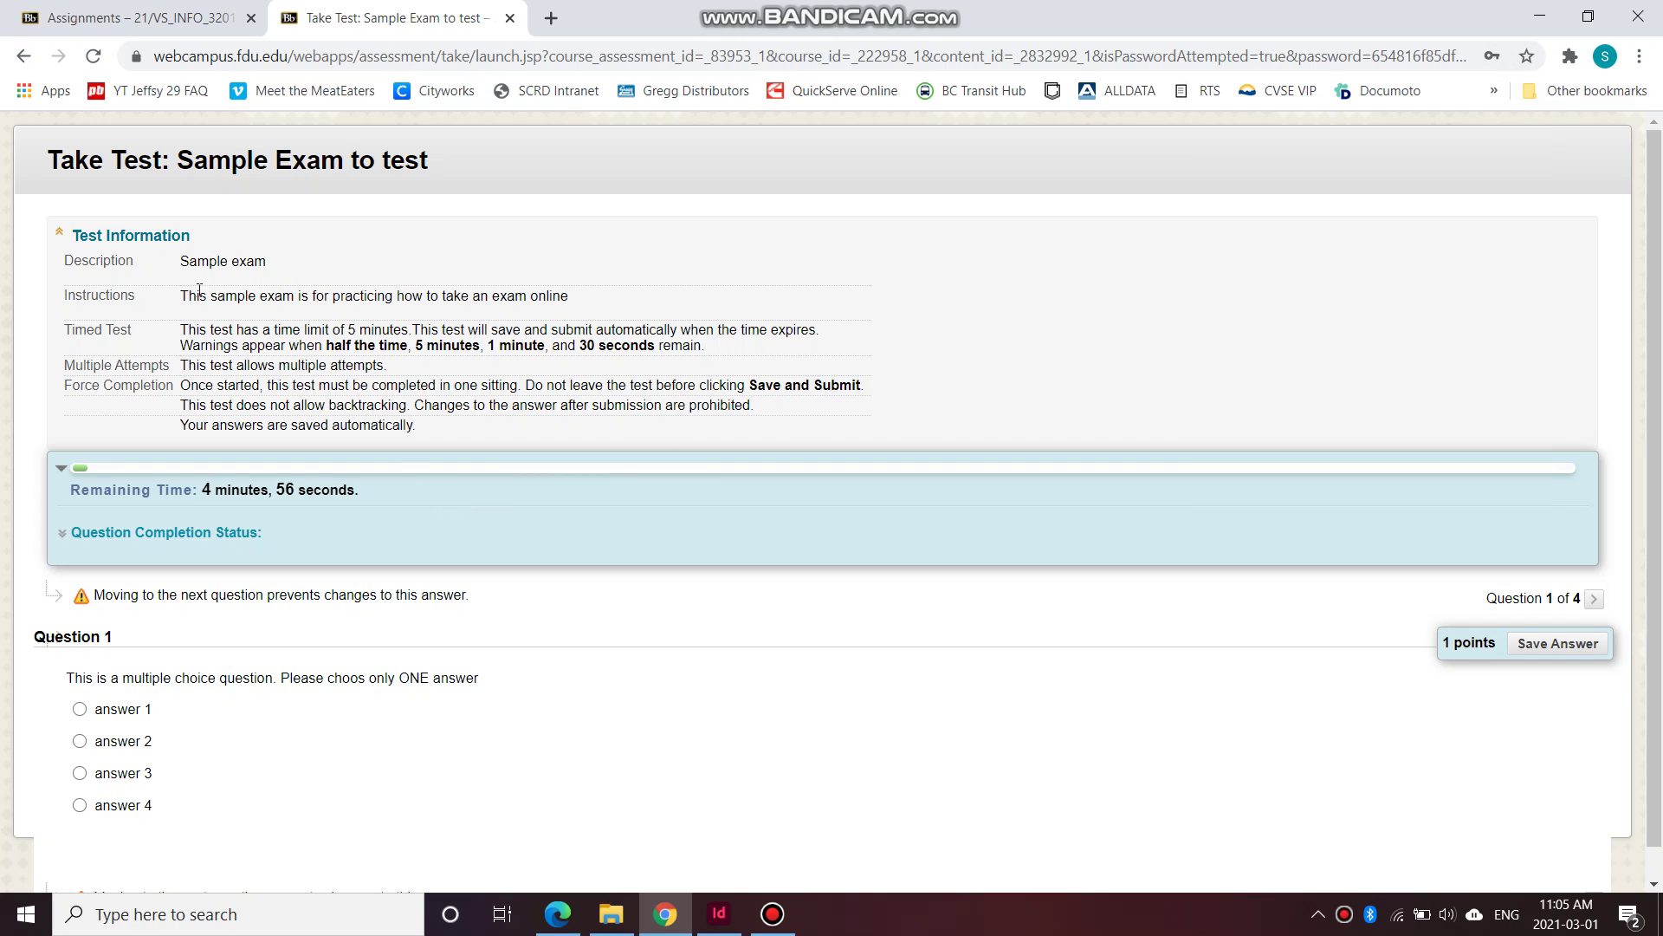
left_click_drag(185, 254, 525, 304)
left_click(575, 303)
left_click_drag(191, 346, 648, 346)
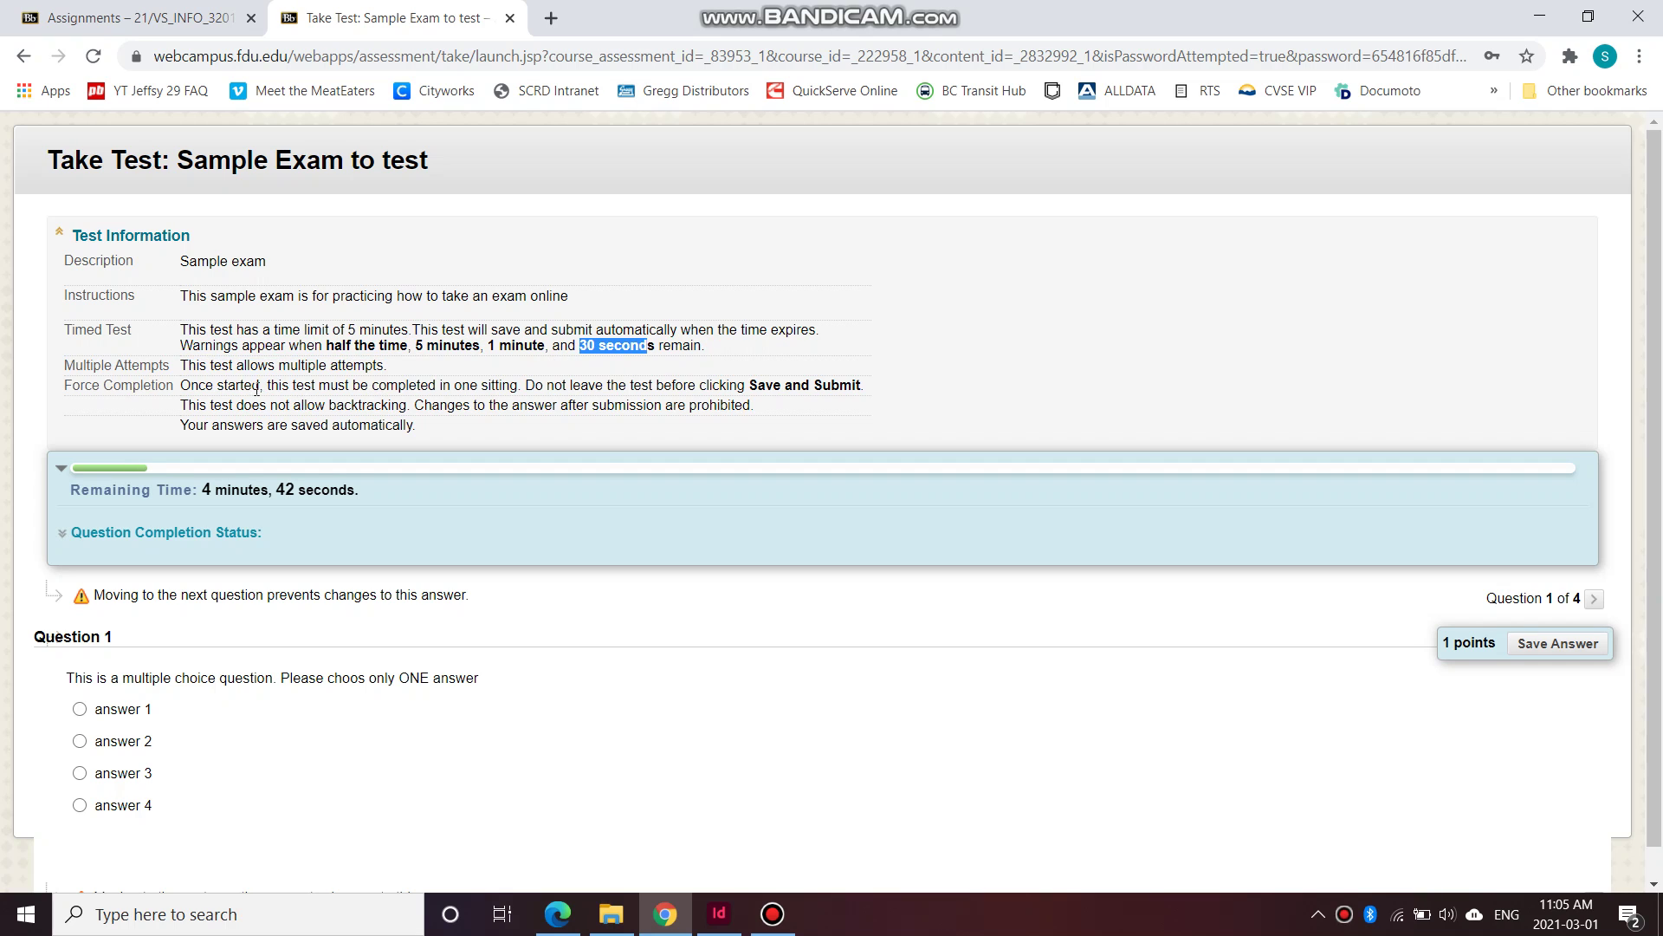
left_click_drag(258, 386, 882, 384)
left_click(466, 407)
left_click_drag(180, 406, 419, 407)
scroll(290, 719, "down", 1)
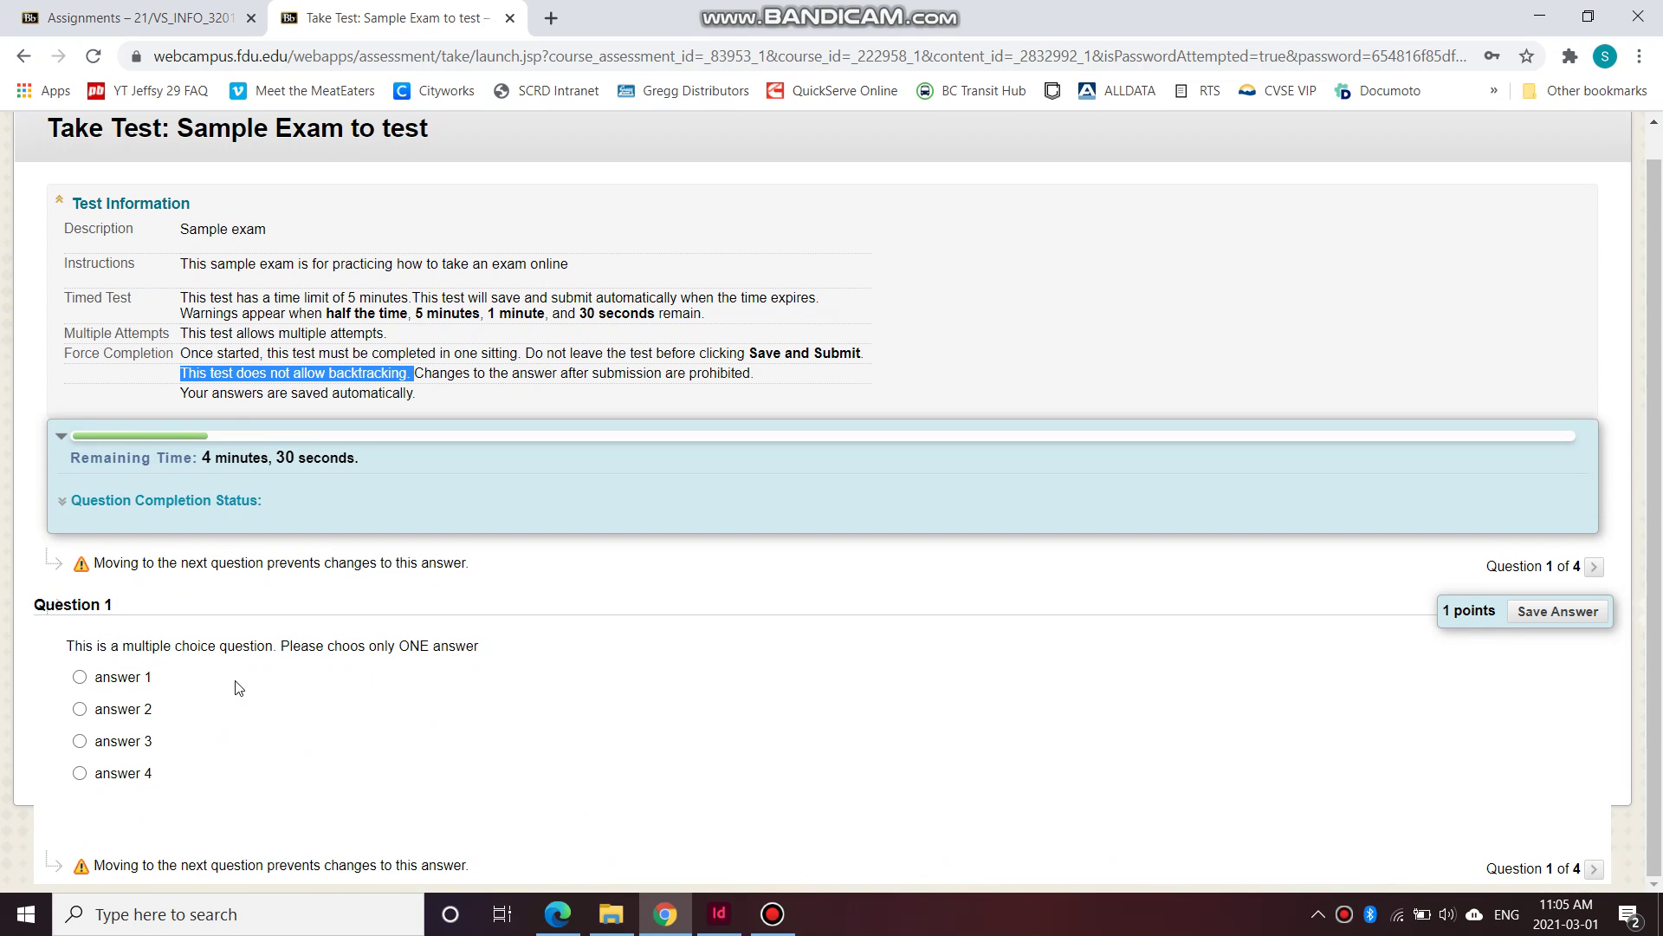
left_click(524, 743)
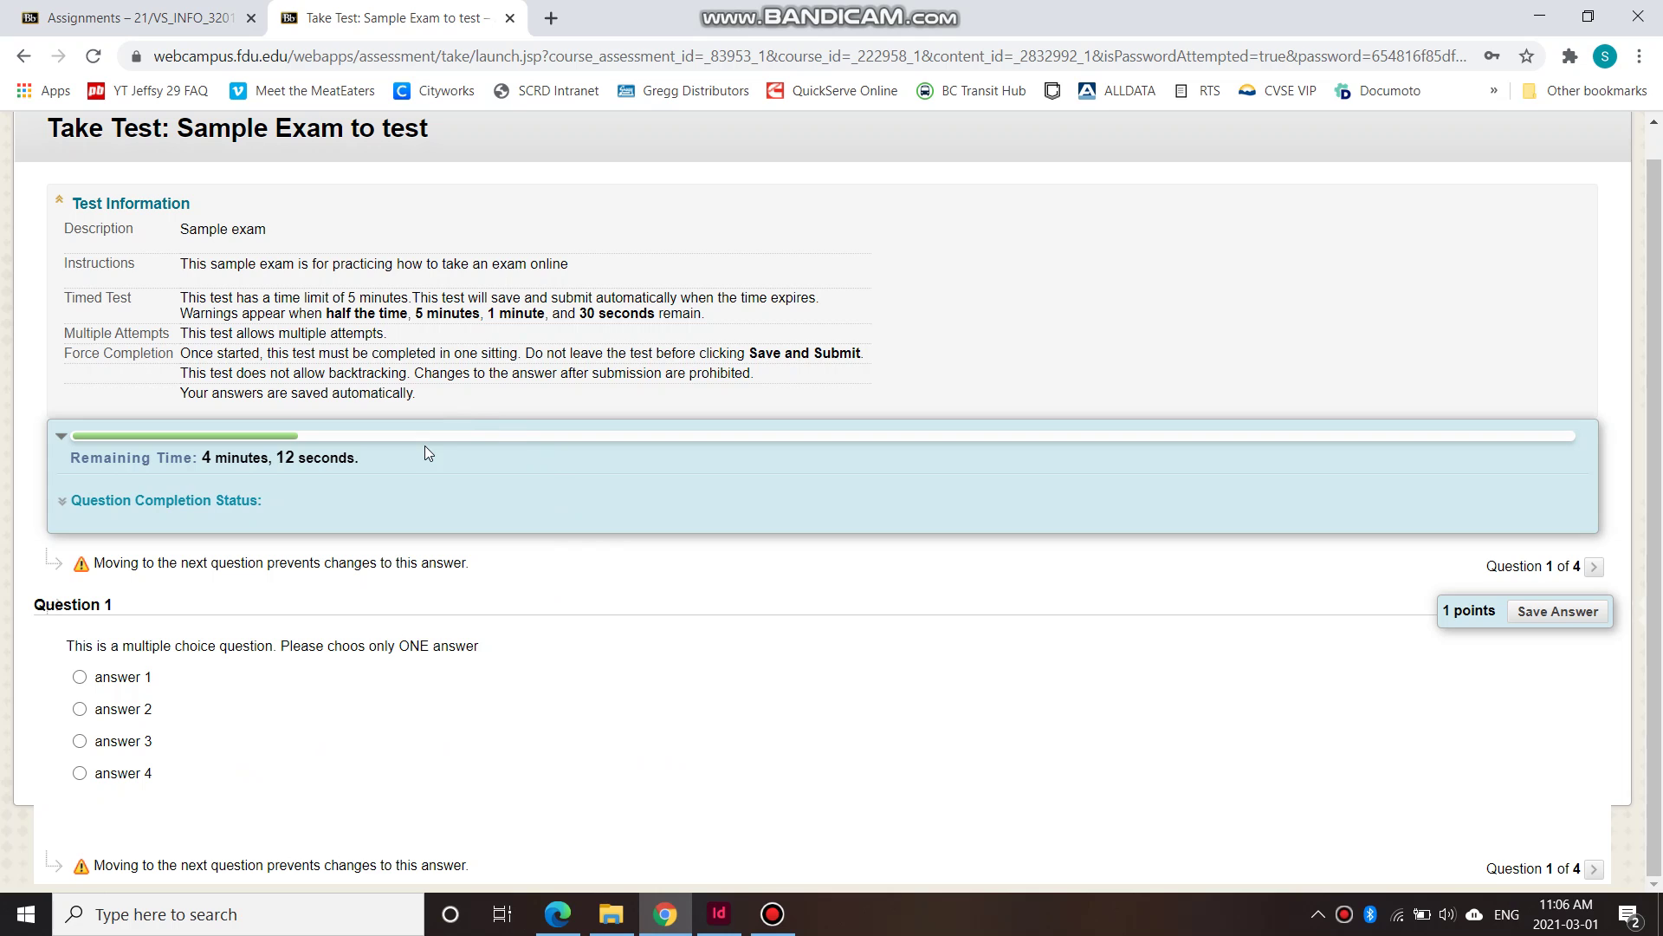
left_click_drag(415, 372, 752, 372)
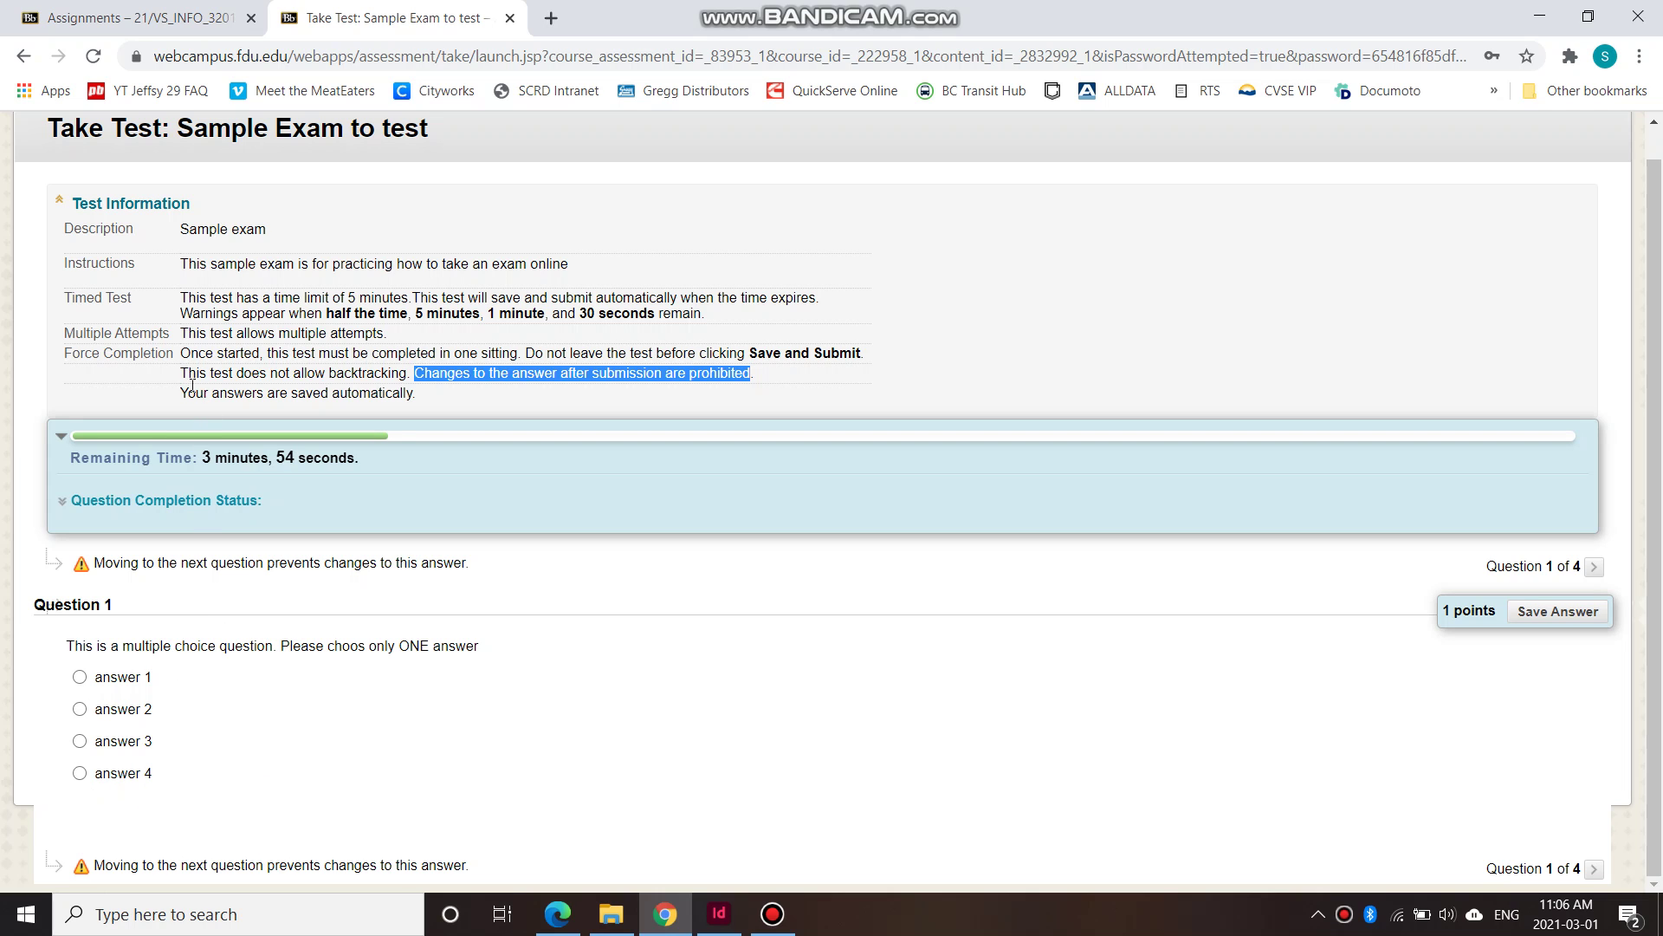
left_click_drag(188, 393, 438, 381)
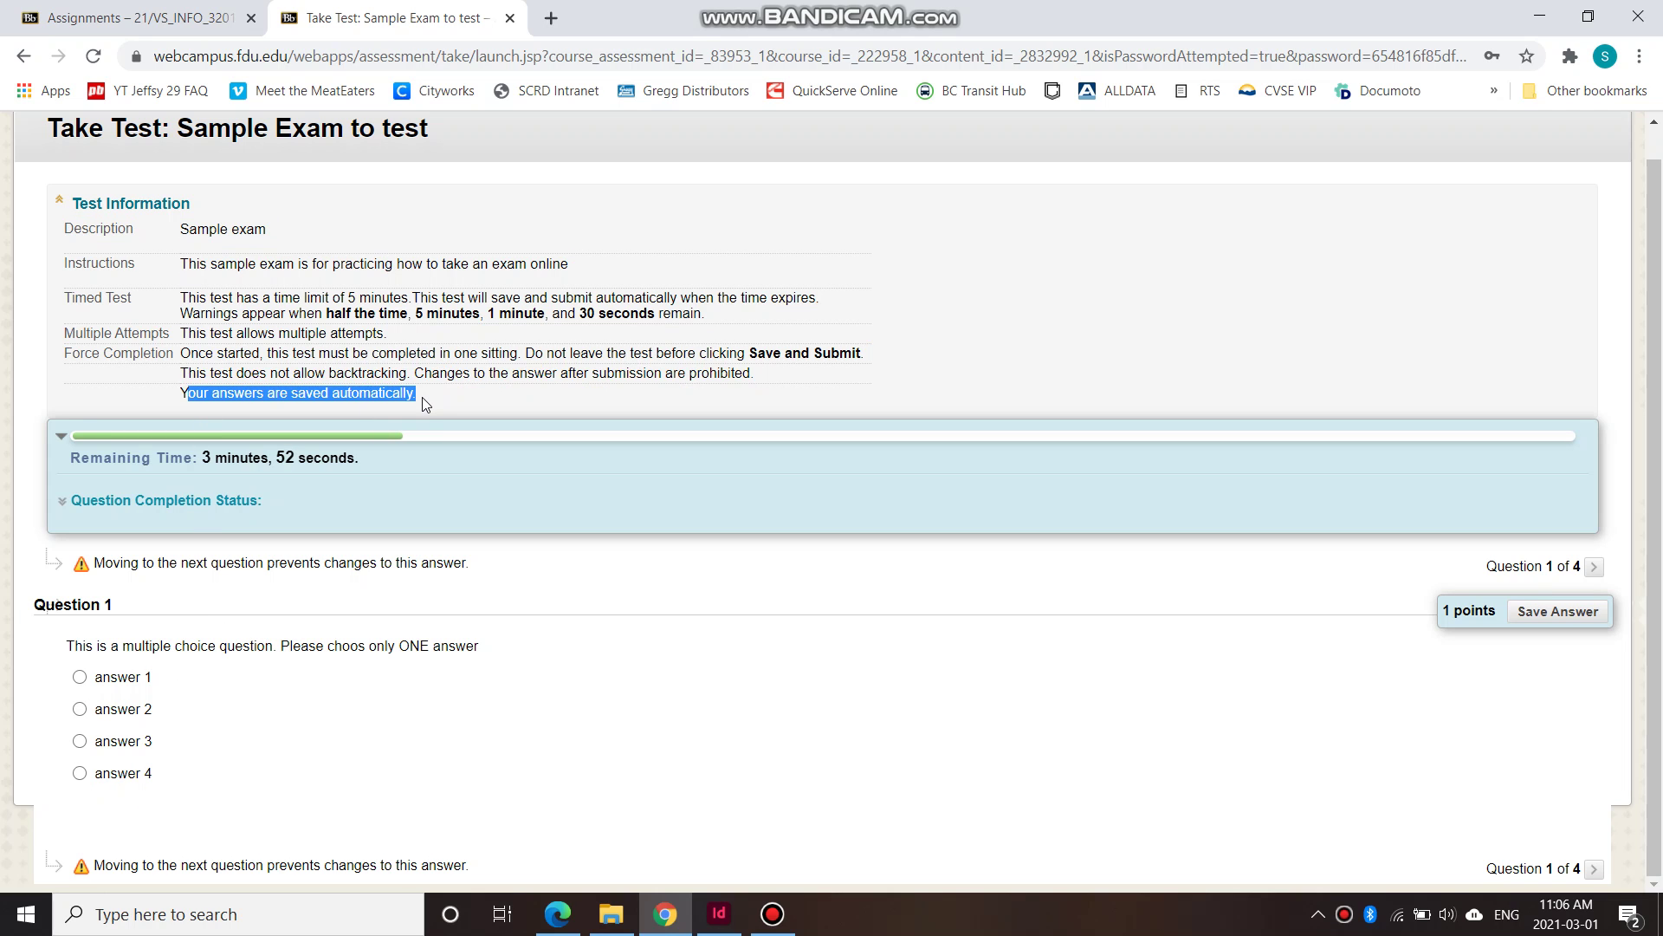
left_click(459, 661)
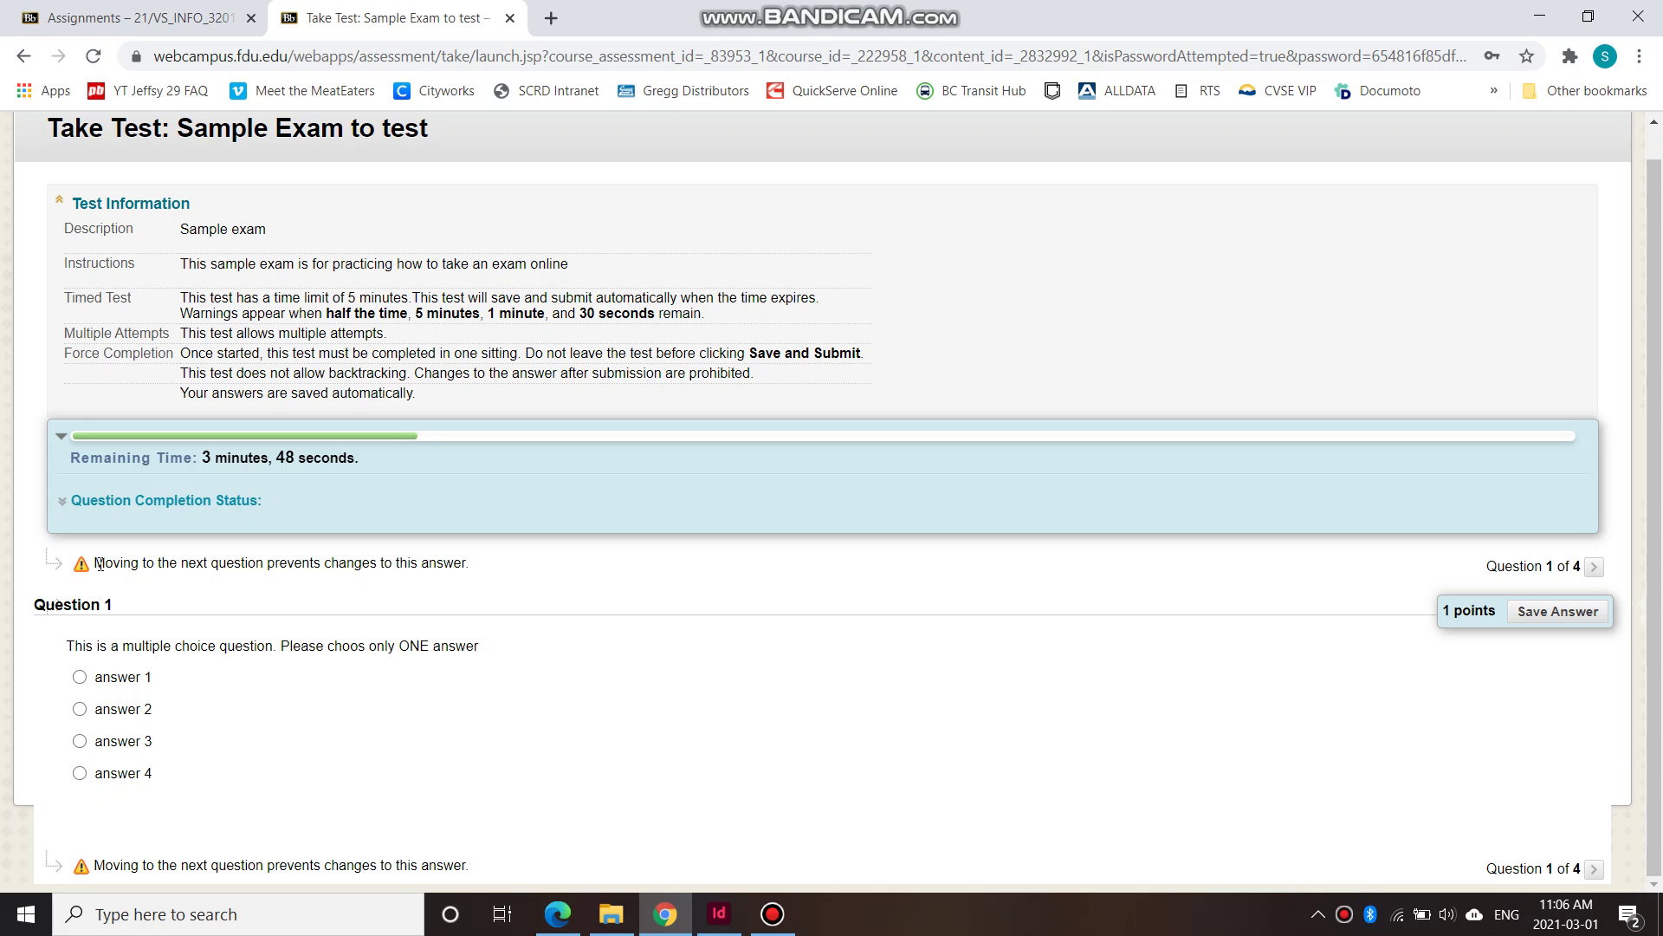
Choose answer 1 for Question 1 and move on to Question 2
left_click_drag(98, 564, 457, 606)
left_click(324, 778)
left_click(80, 677)
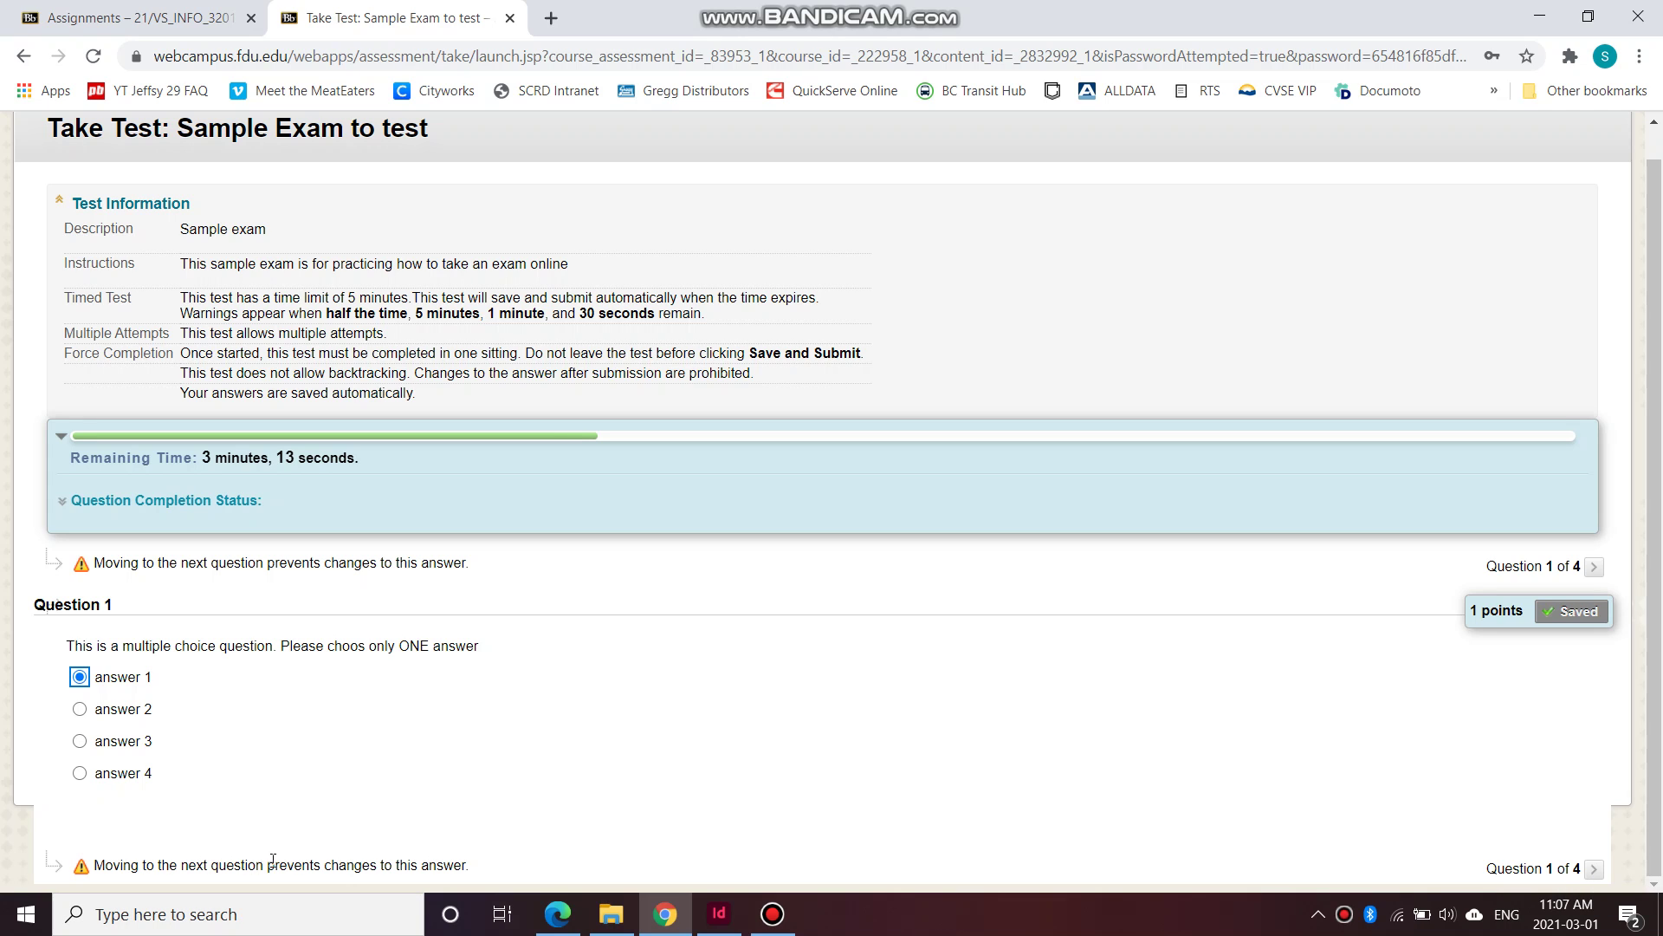
left_click(1597, 569)
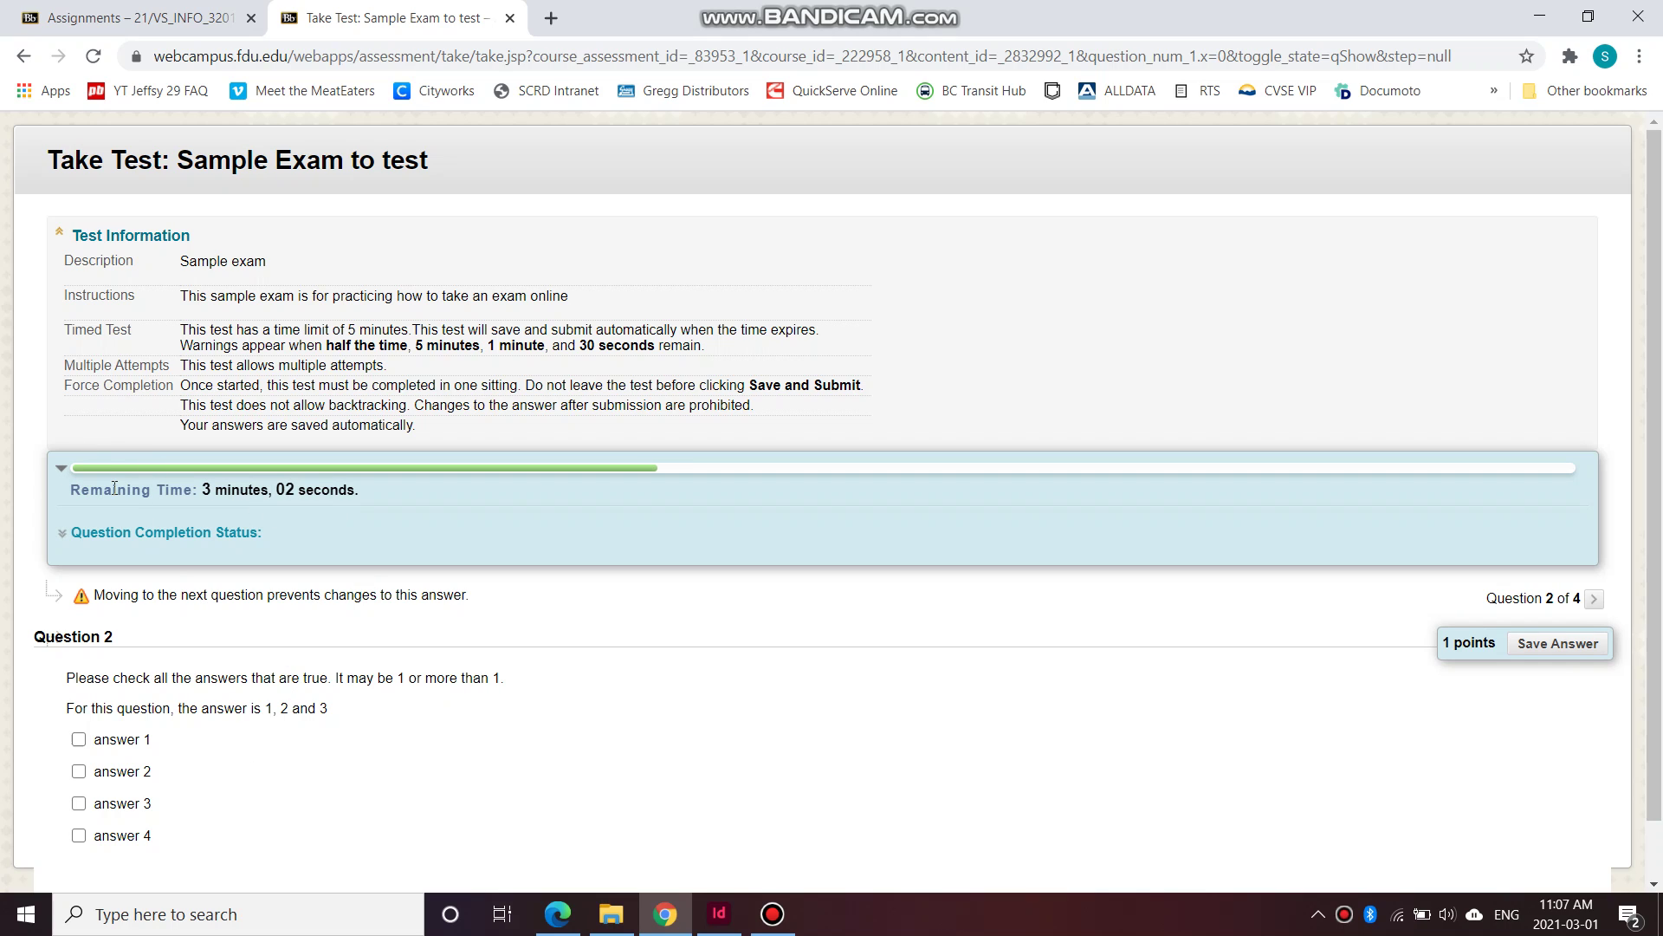
Toggle the question completion status and highlight Question 2's instructions
left_click(62, 536)
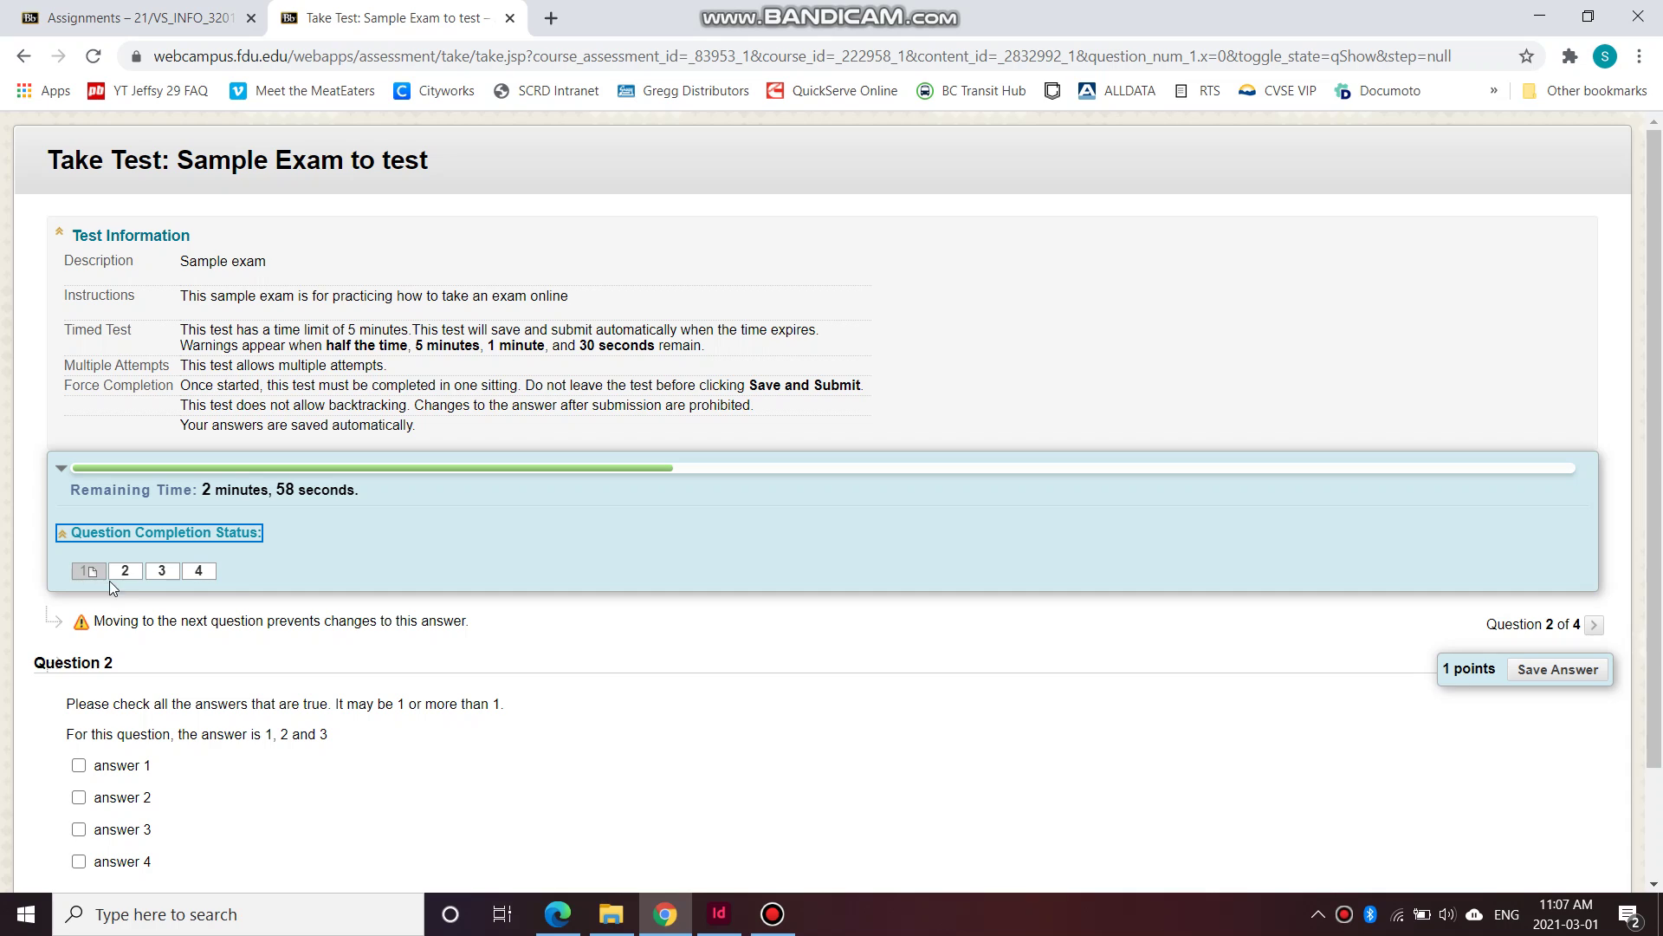
left_click(64, 537)
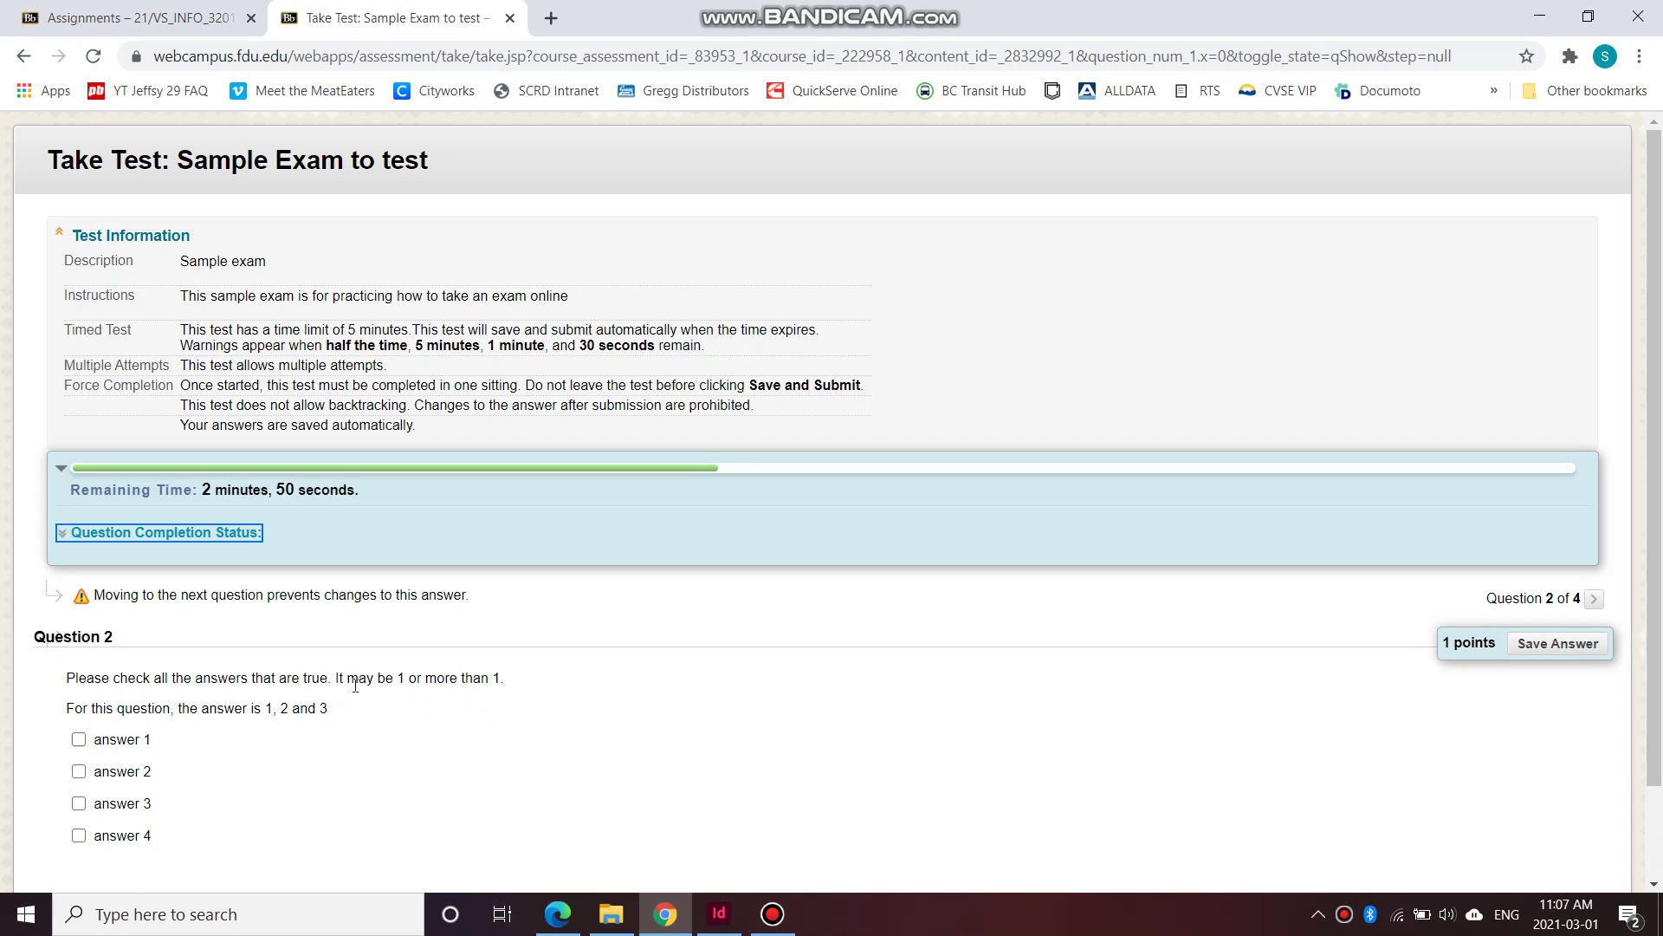
left_click_drag(348, 677, 495, 675)
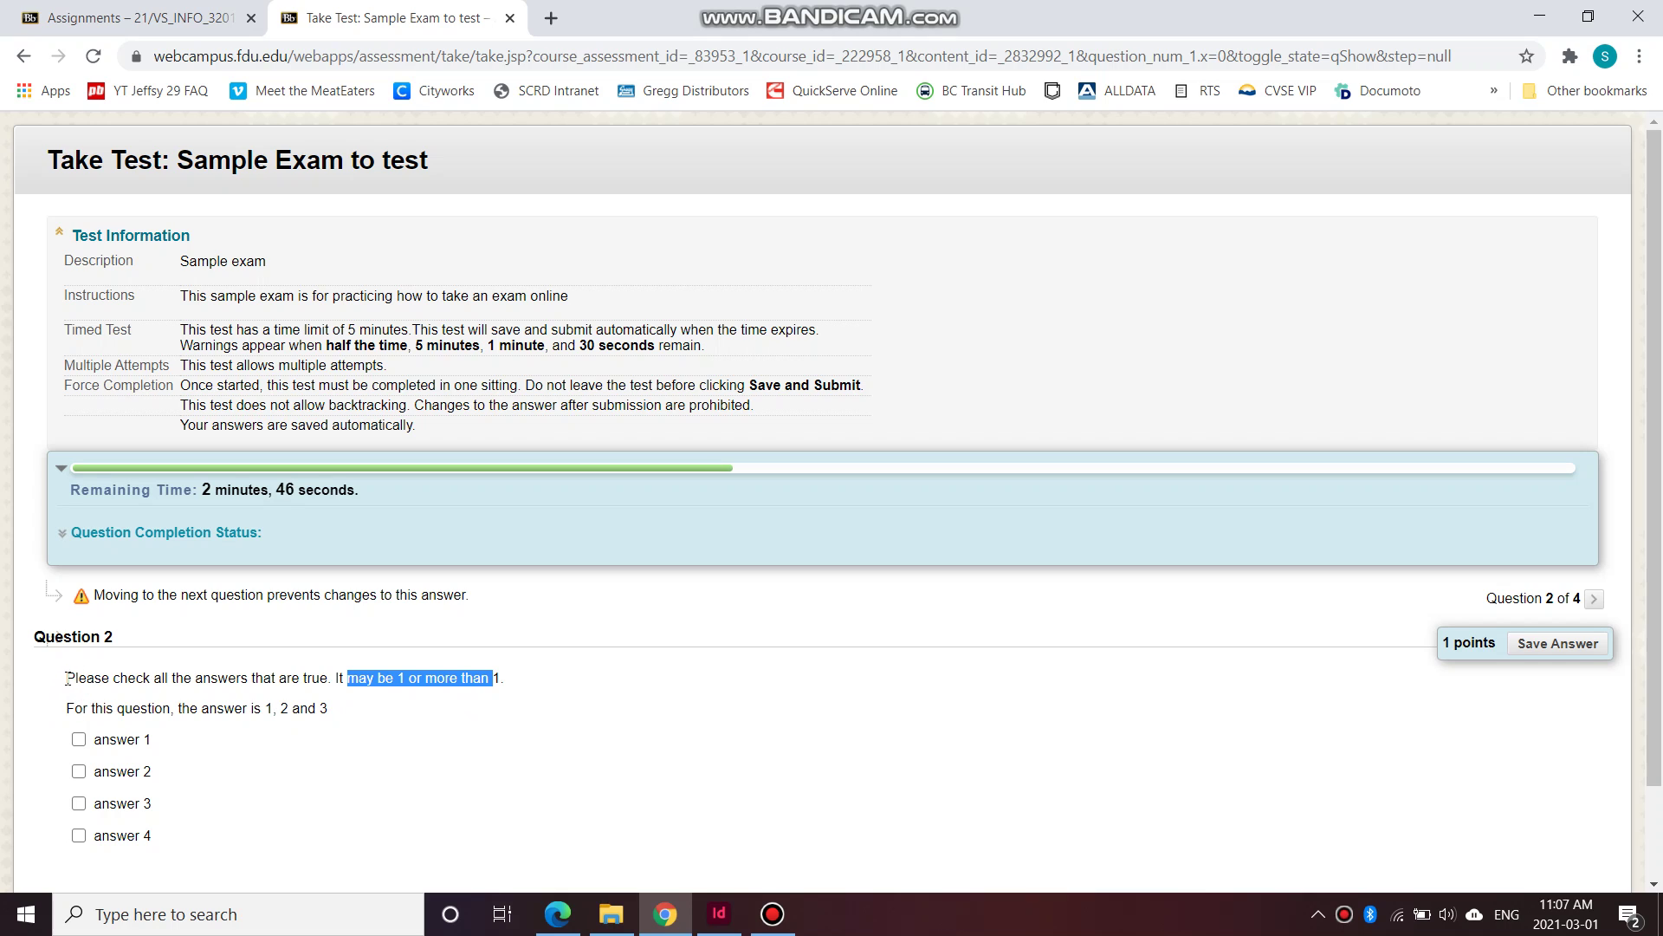
left_click_drag(65, 677, 407, 678)
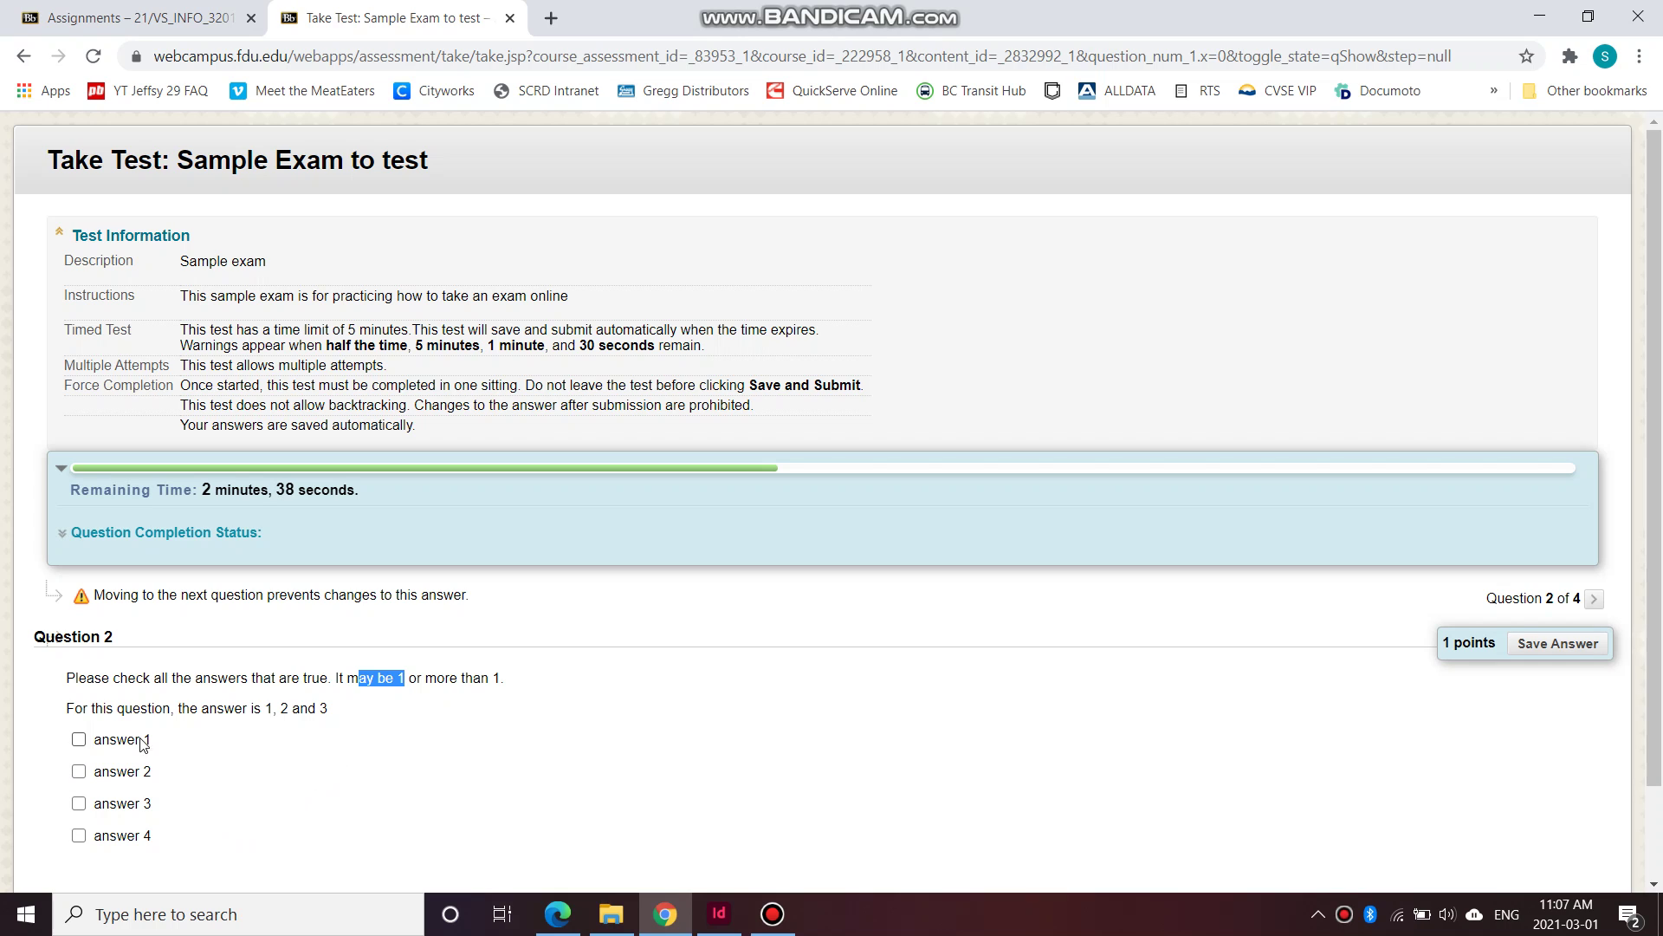
left_click_drag(76, 706, 327, 716)
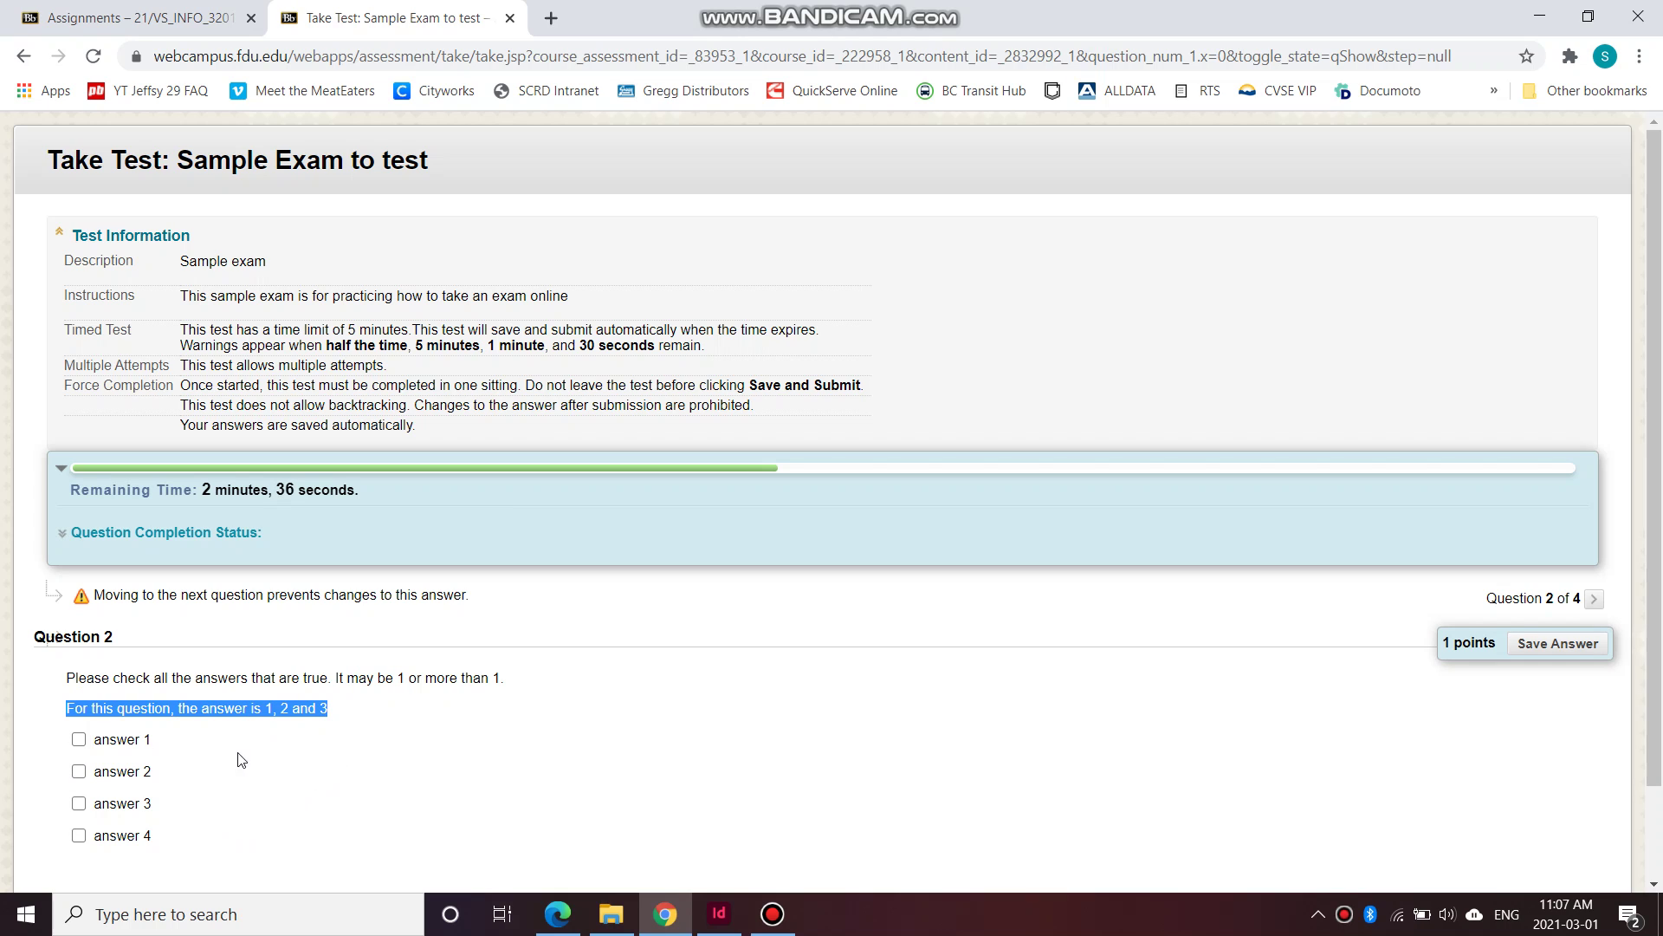
Check answers 1, 2 and 3 for Question 2 and save them
left_click(79, 740)
left_click(80, 771)
left_click(80, 803)
left_click(242, 795)
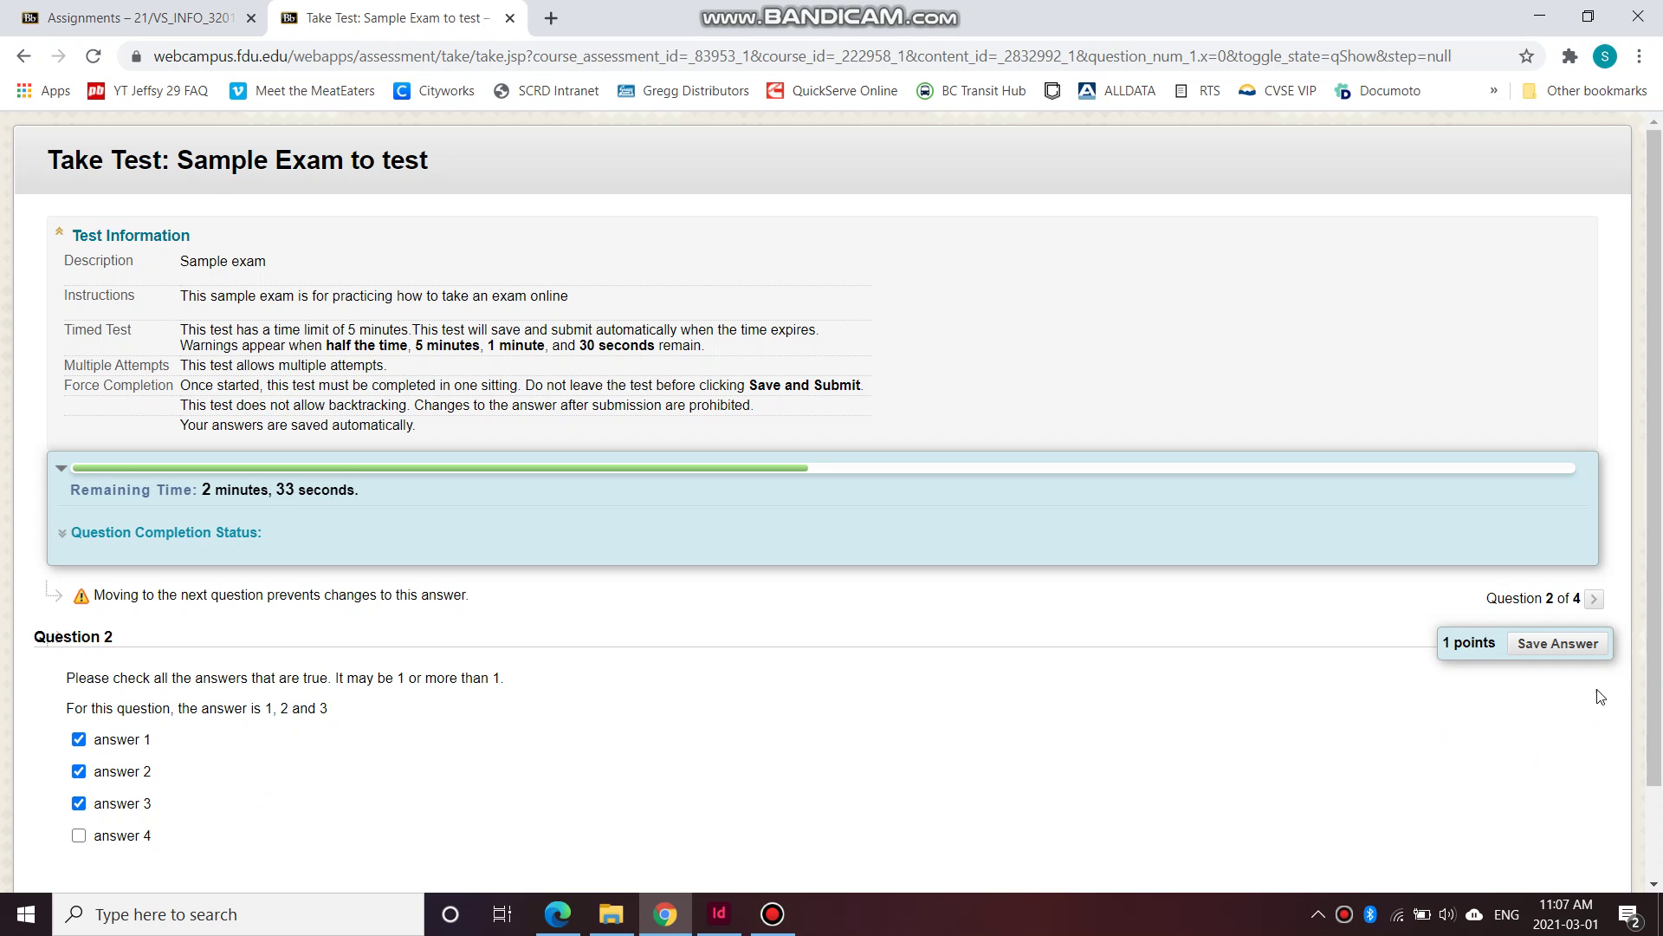
left_click(1587, 646)
scroll(1474, 769, "down", 1)
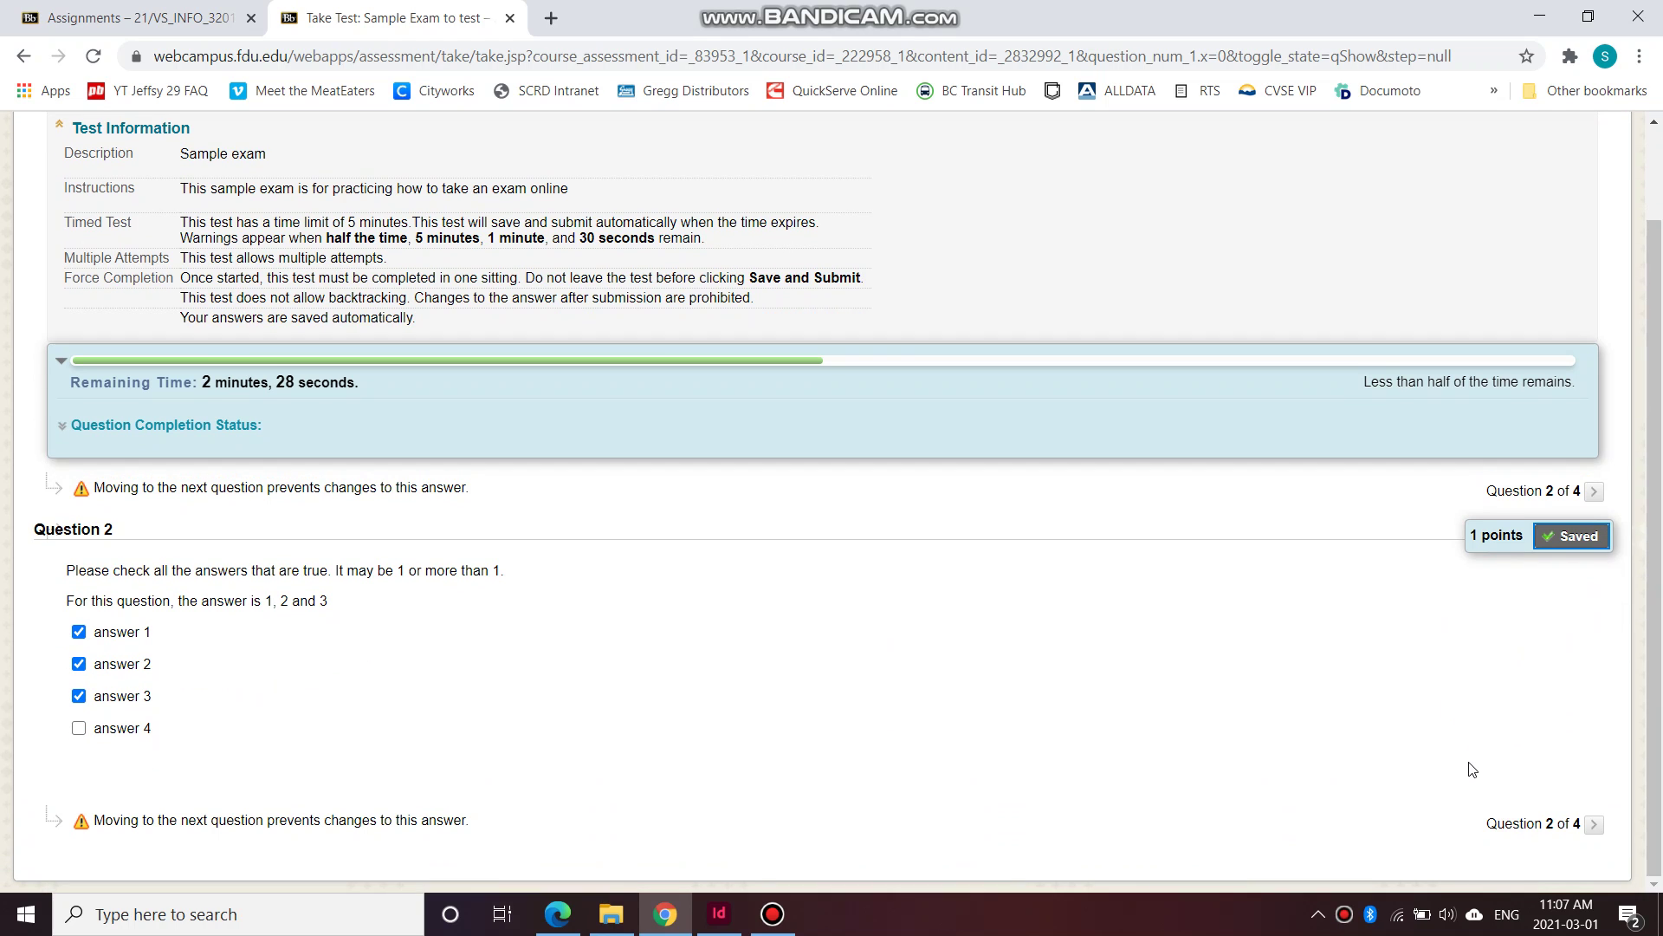
Enter 'I enter my answer here.' for Question 3 and go to Question 4
left_click(1595, 824)
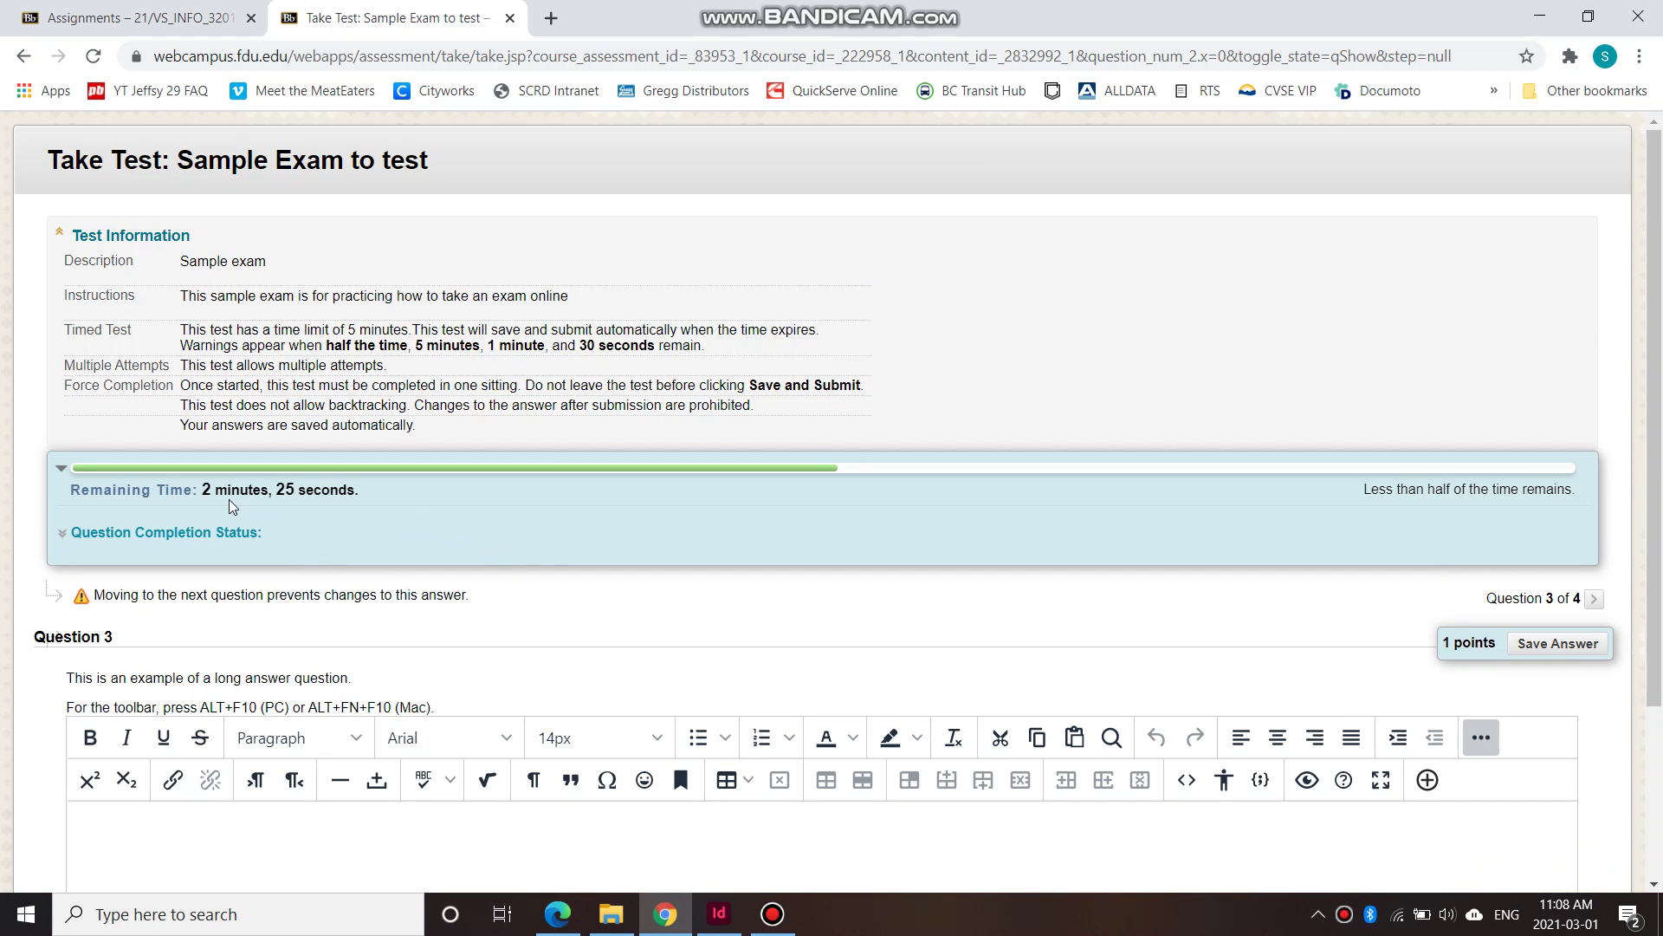
scroll(311, 600, "down", 1)
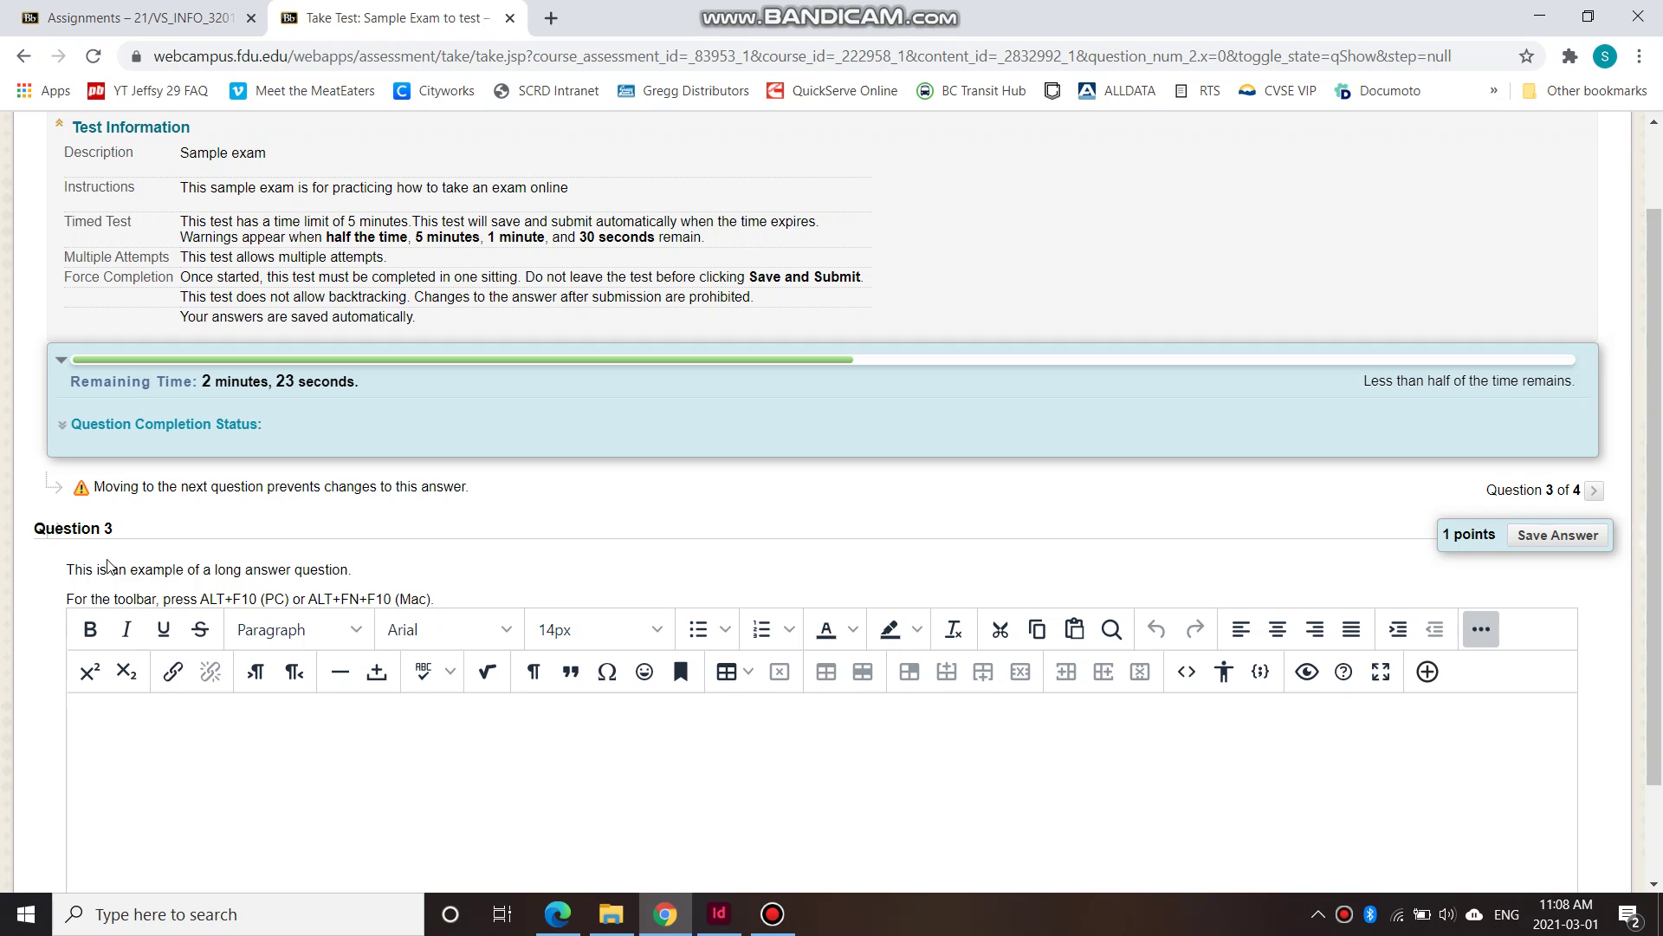
scroll(276, 736, "down", 1)
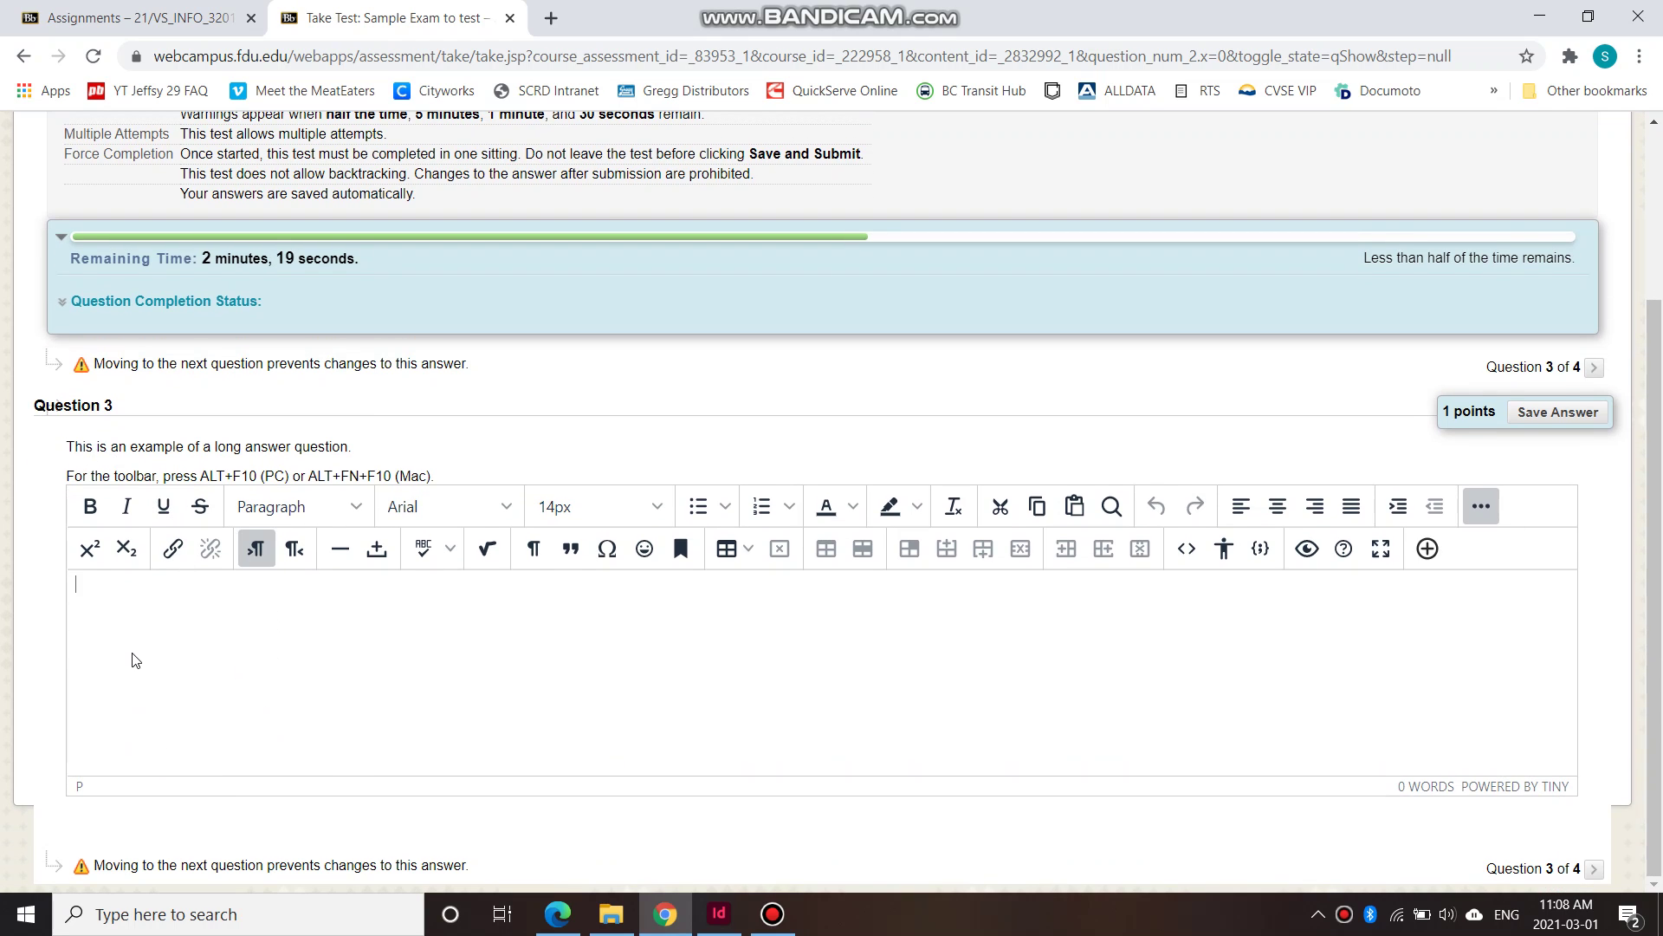
type("N")
key("BackSpace")
key("BackSpace")
key("BackSpace")
type("I")
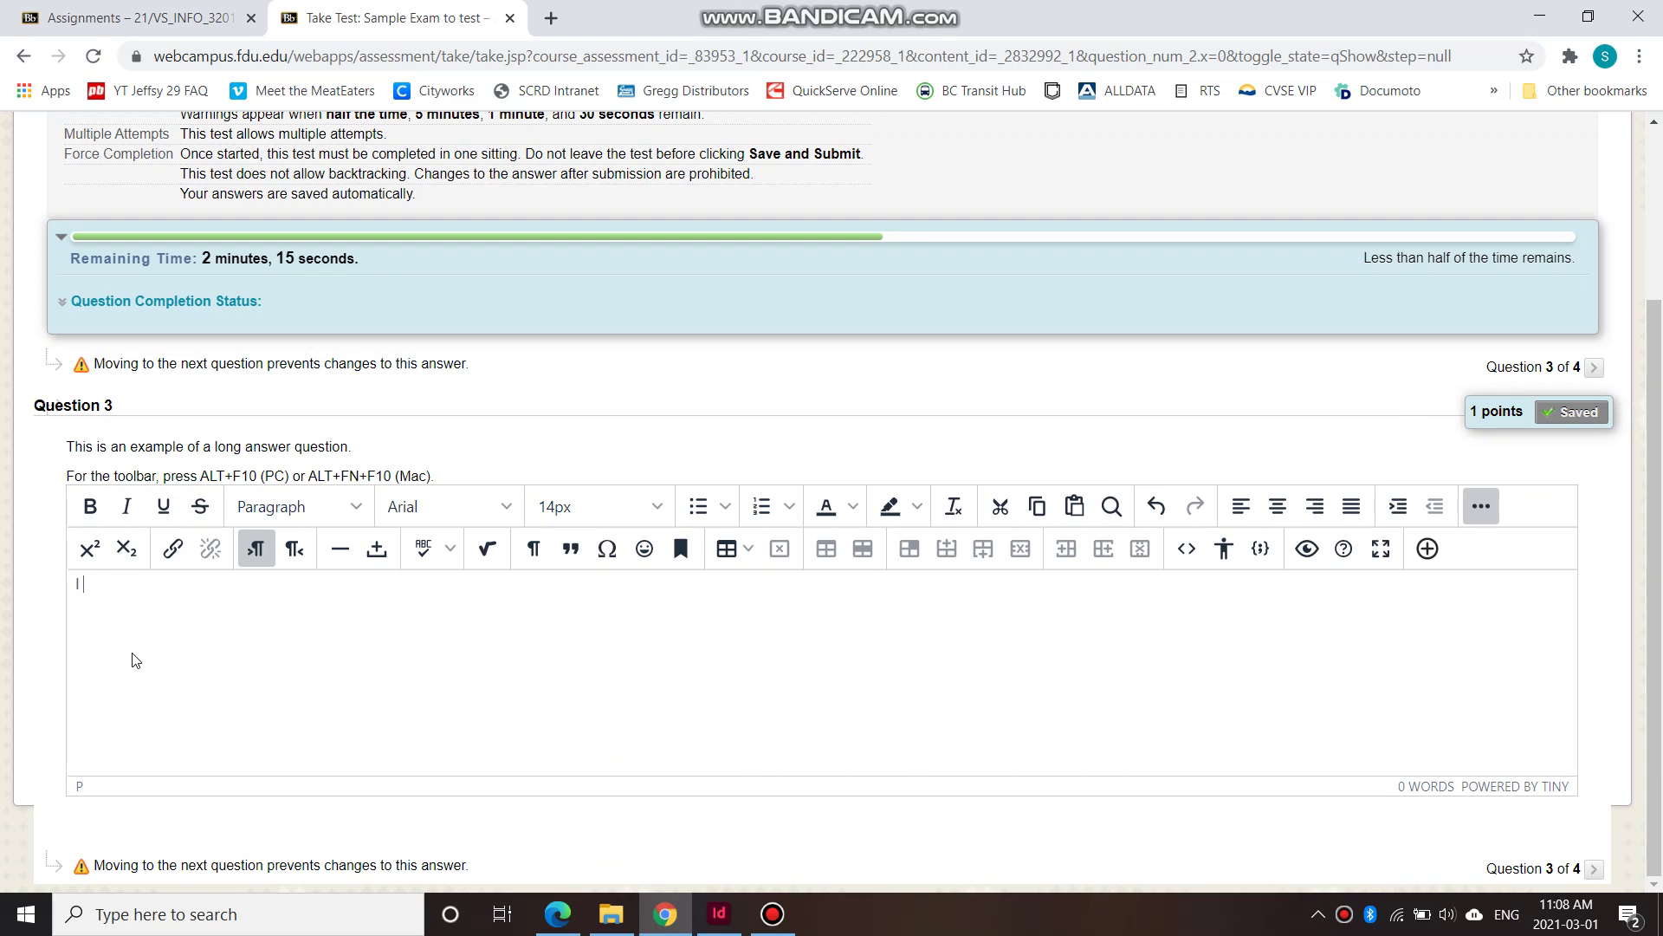
type(" enter my answer here.")
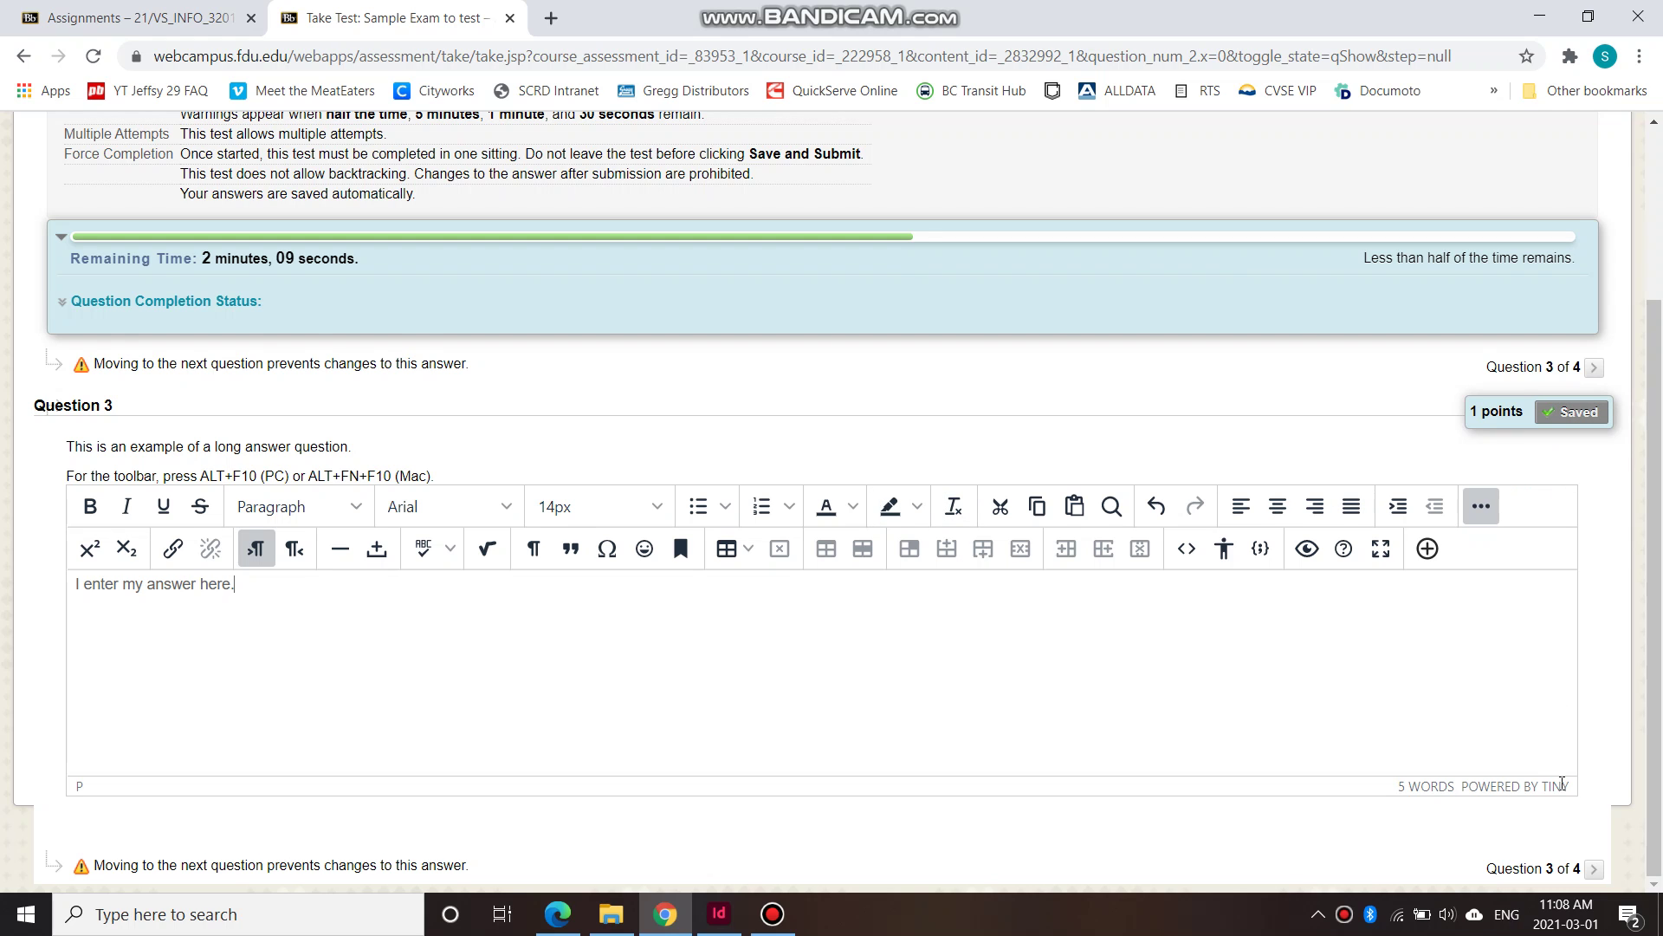
left_click(1594, 868)
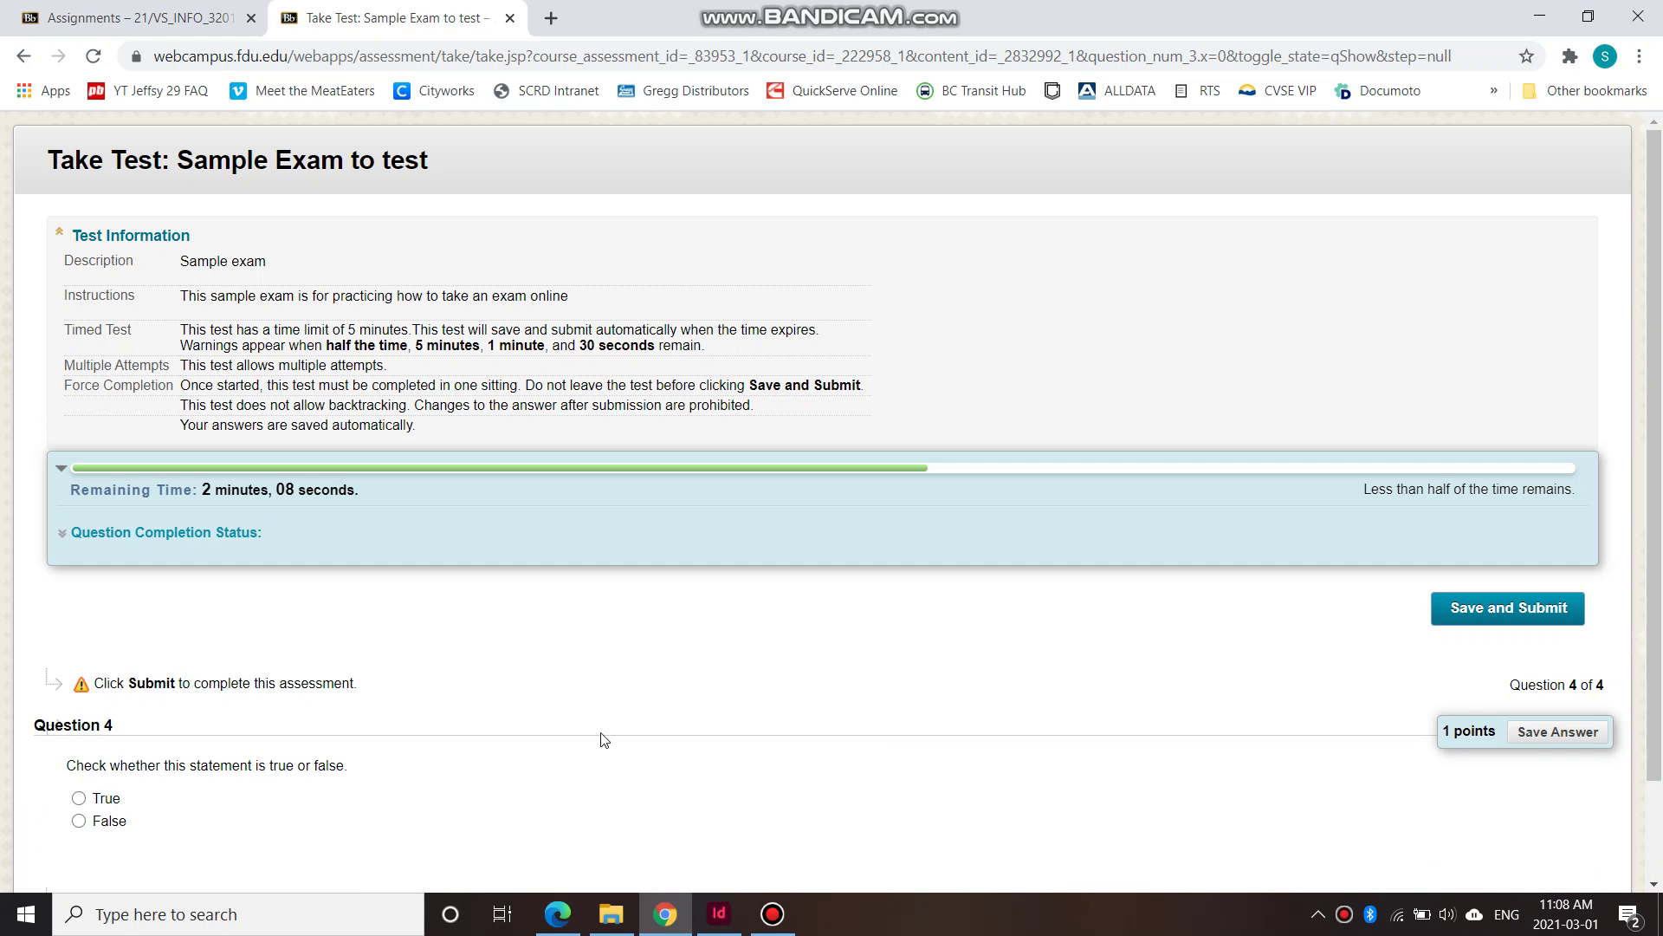
Answer Question 4 True and save the answer
scroll(331, 793, "down", 1)
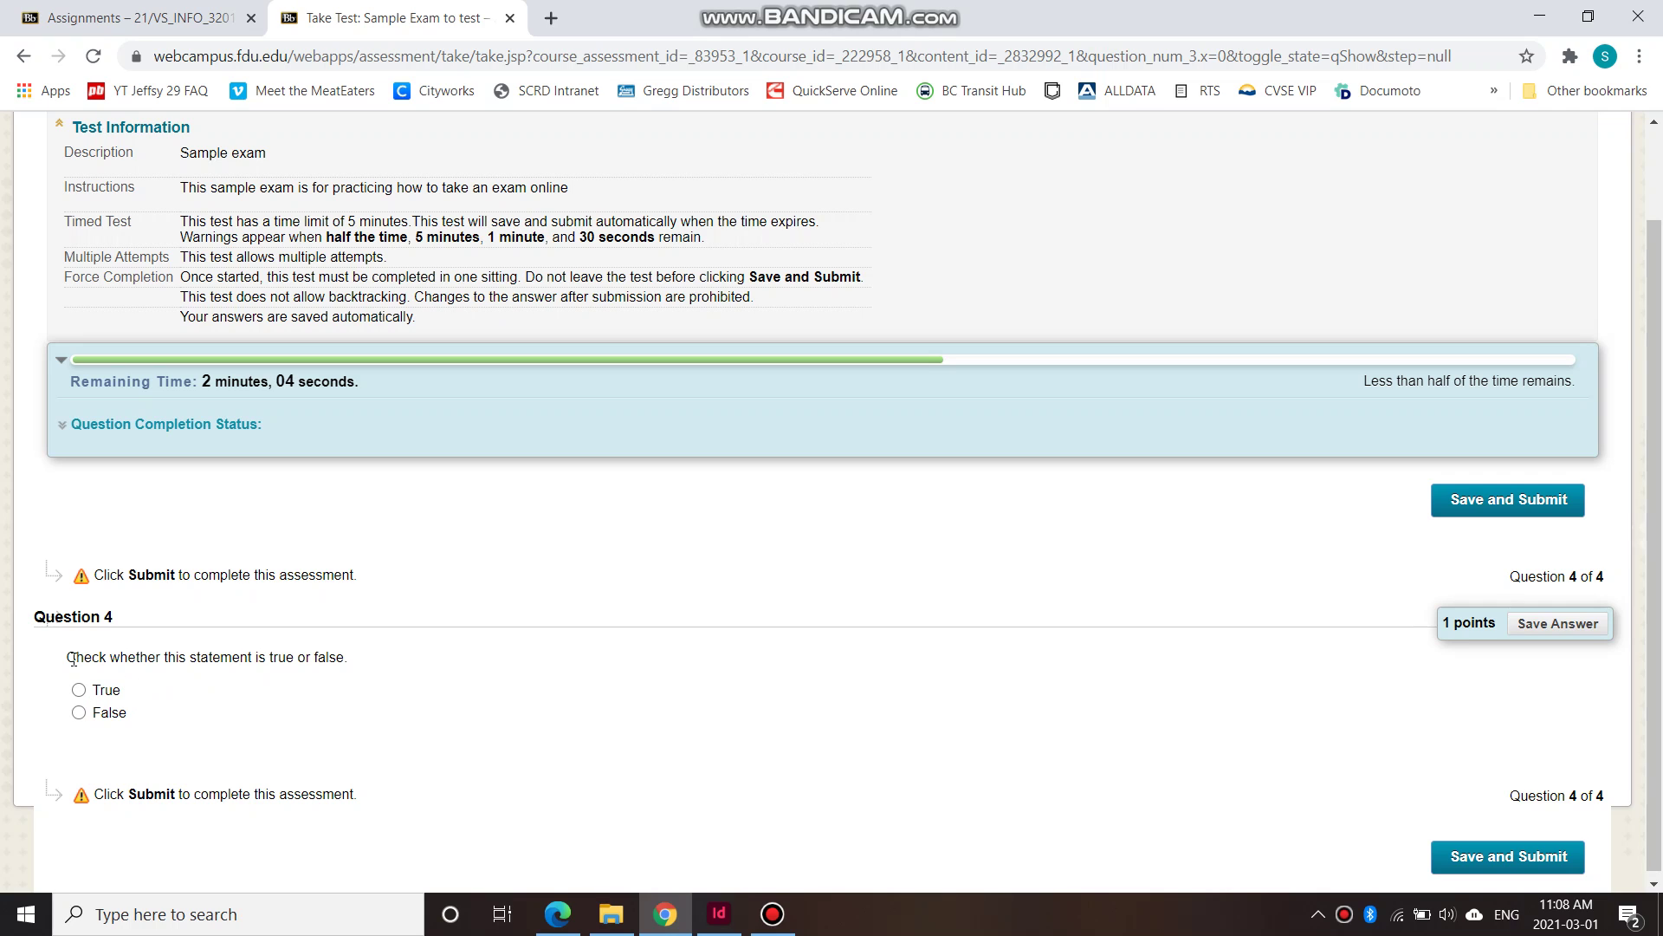
left_click_drag(73, 658, 360, 665)
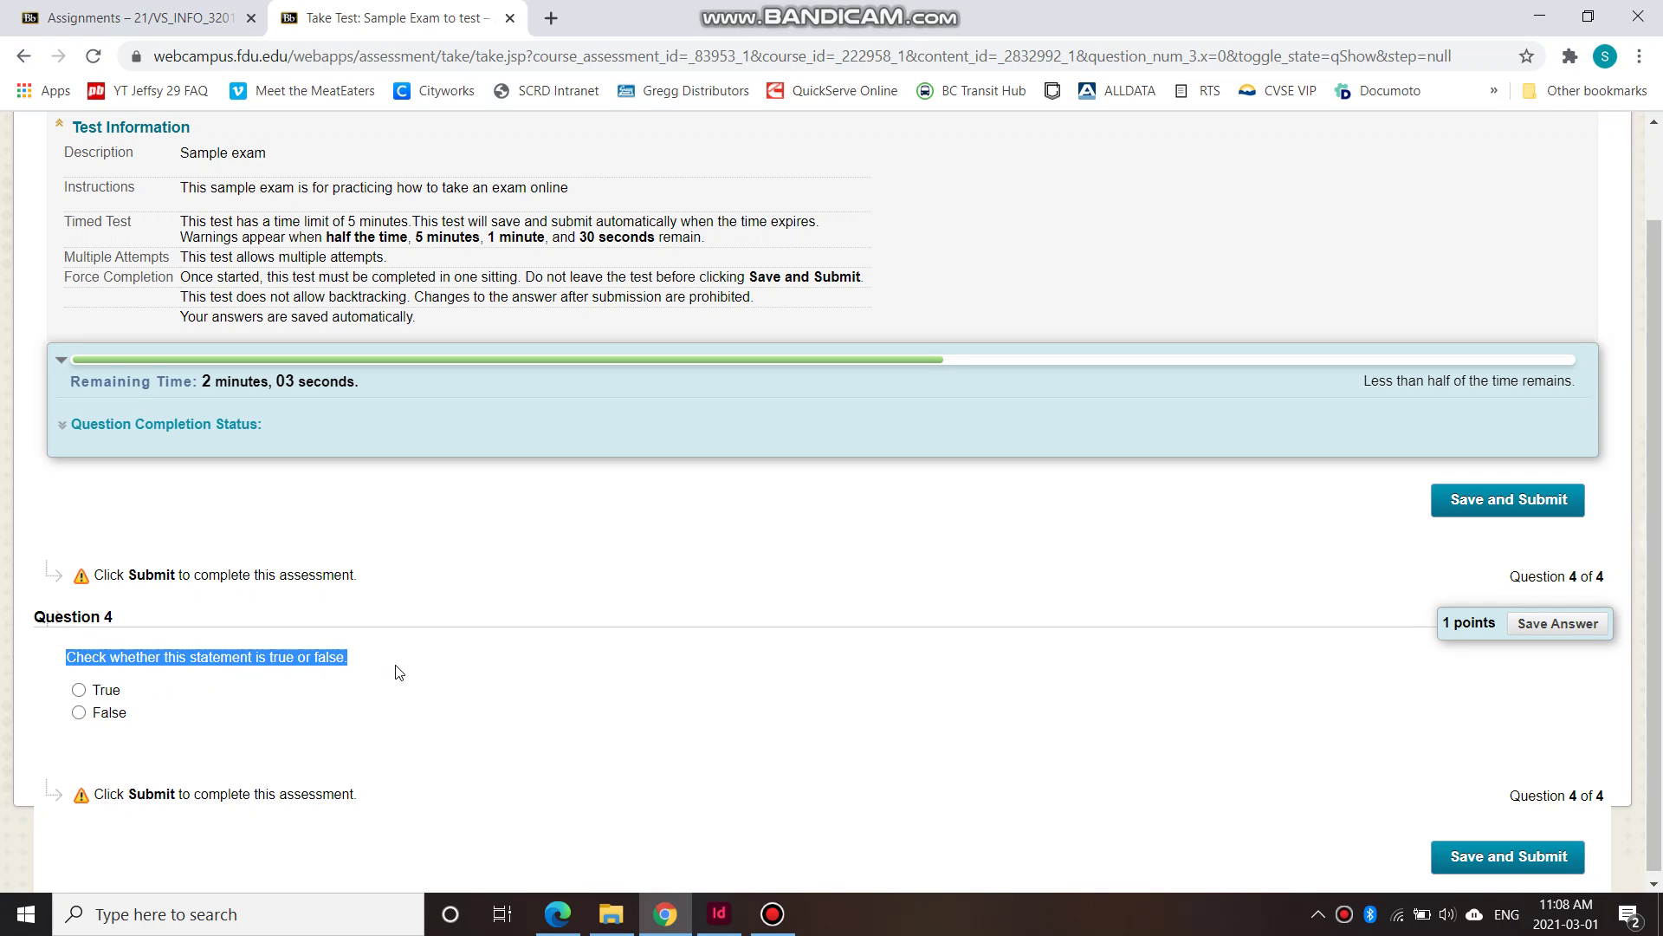
left_click(79, 690)
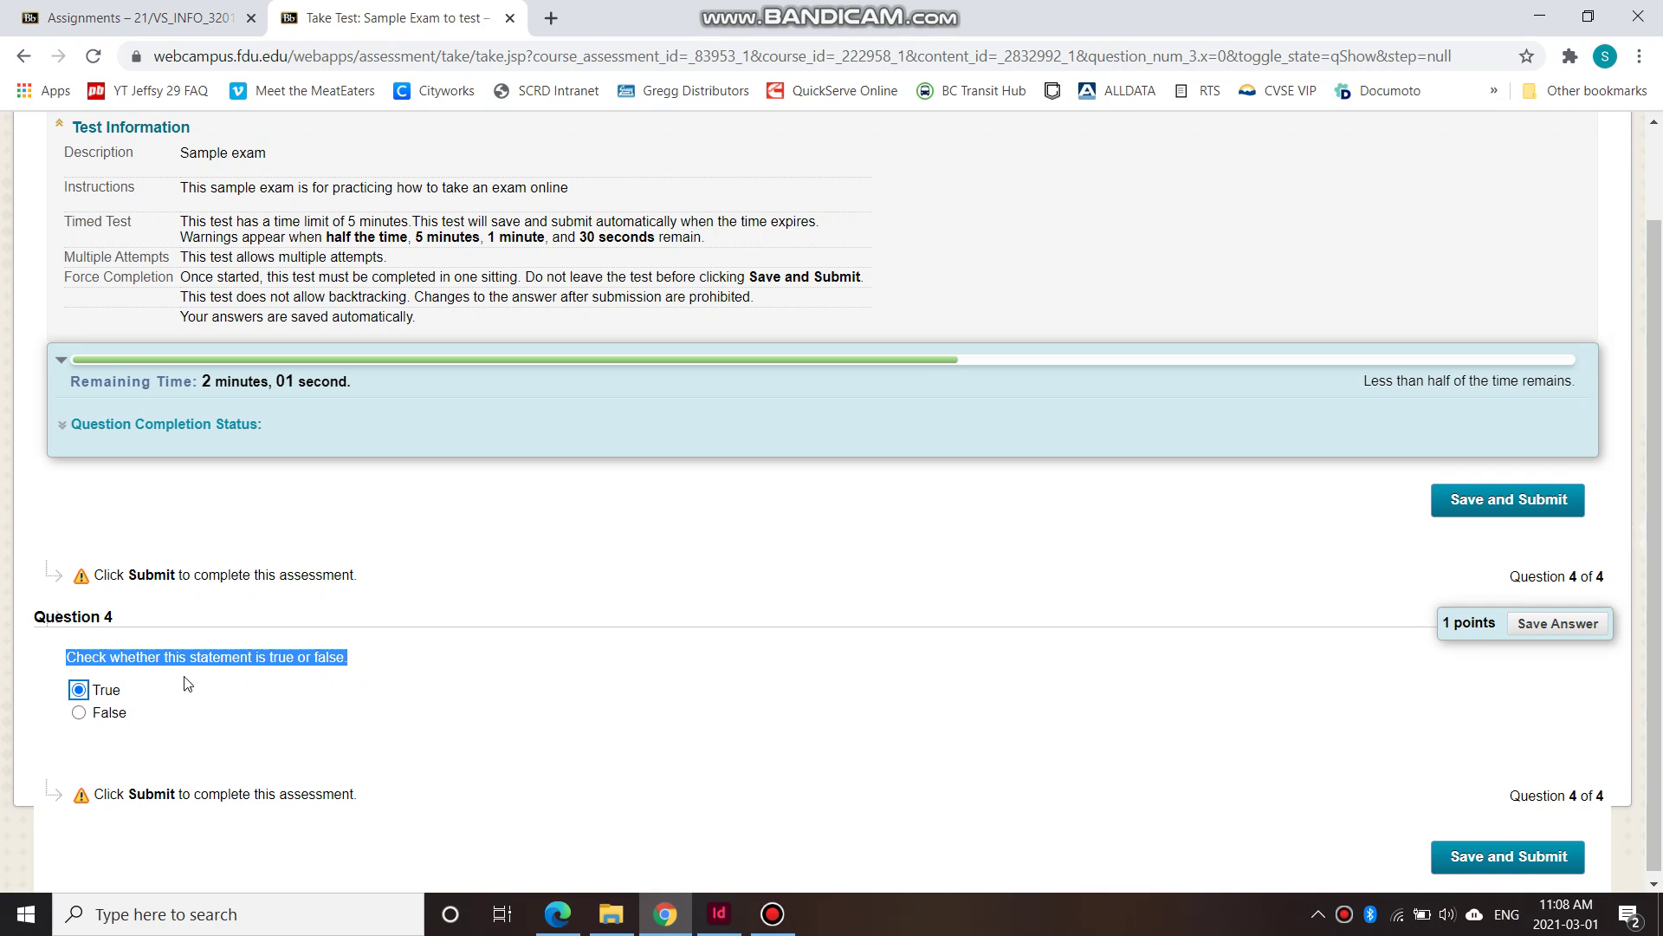
left_click(1571, 625)
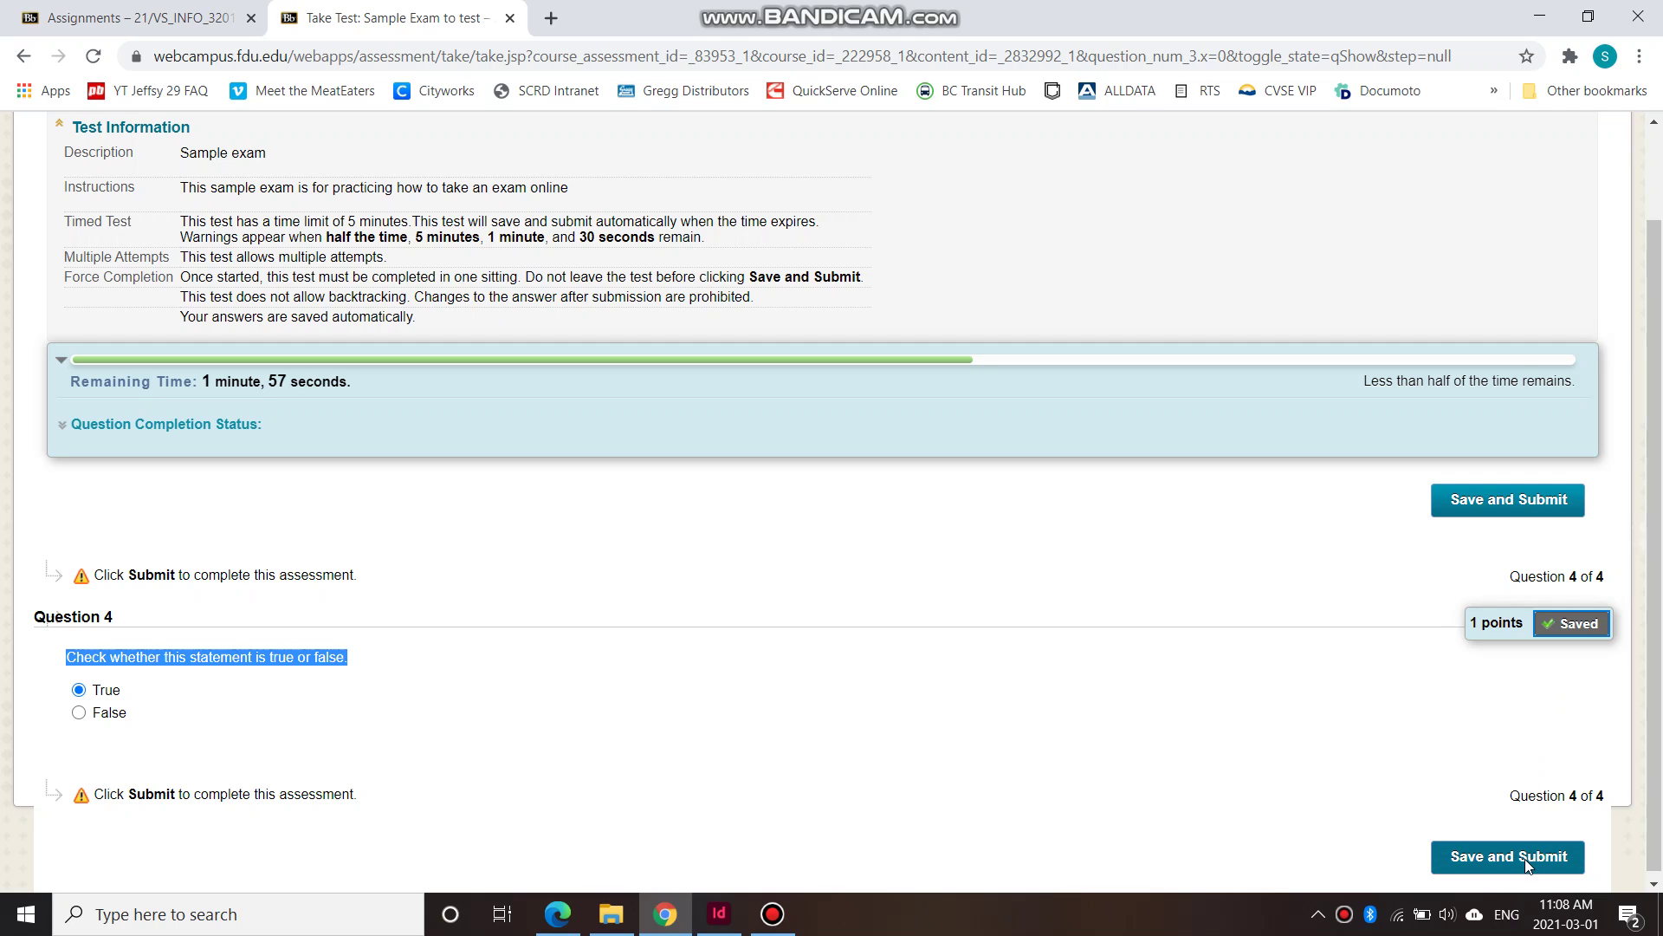
Show the completion status of all four questions and highlight the timing warning
left_click(69, 425)
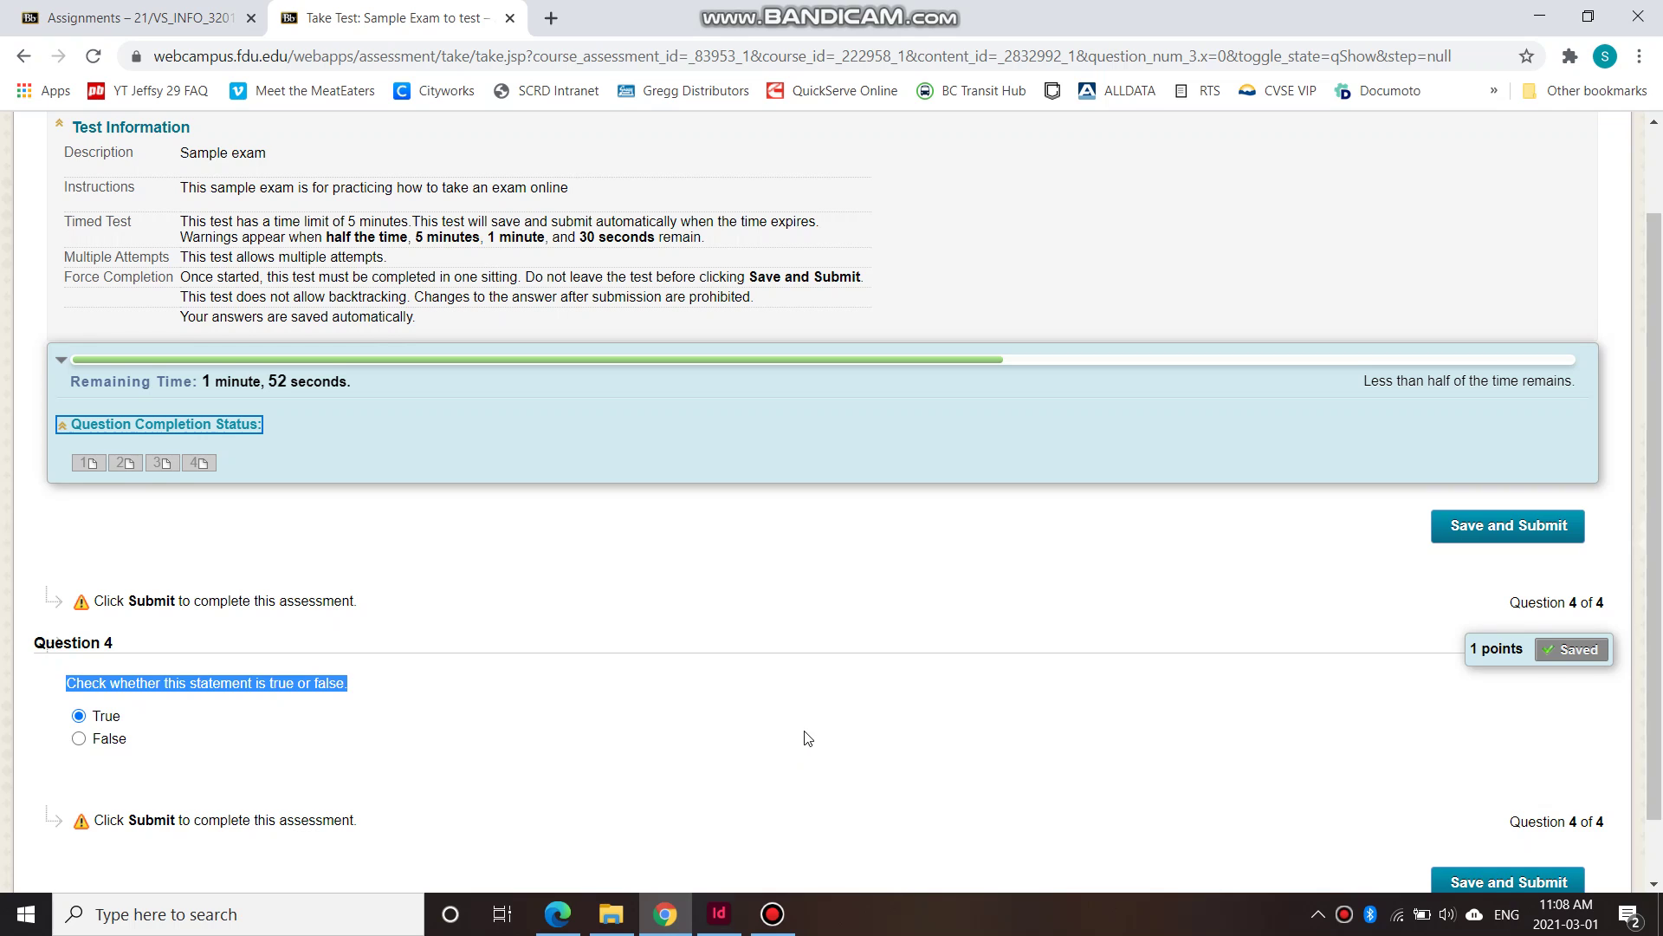
scroll(822, 717, "down", 1)
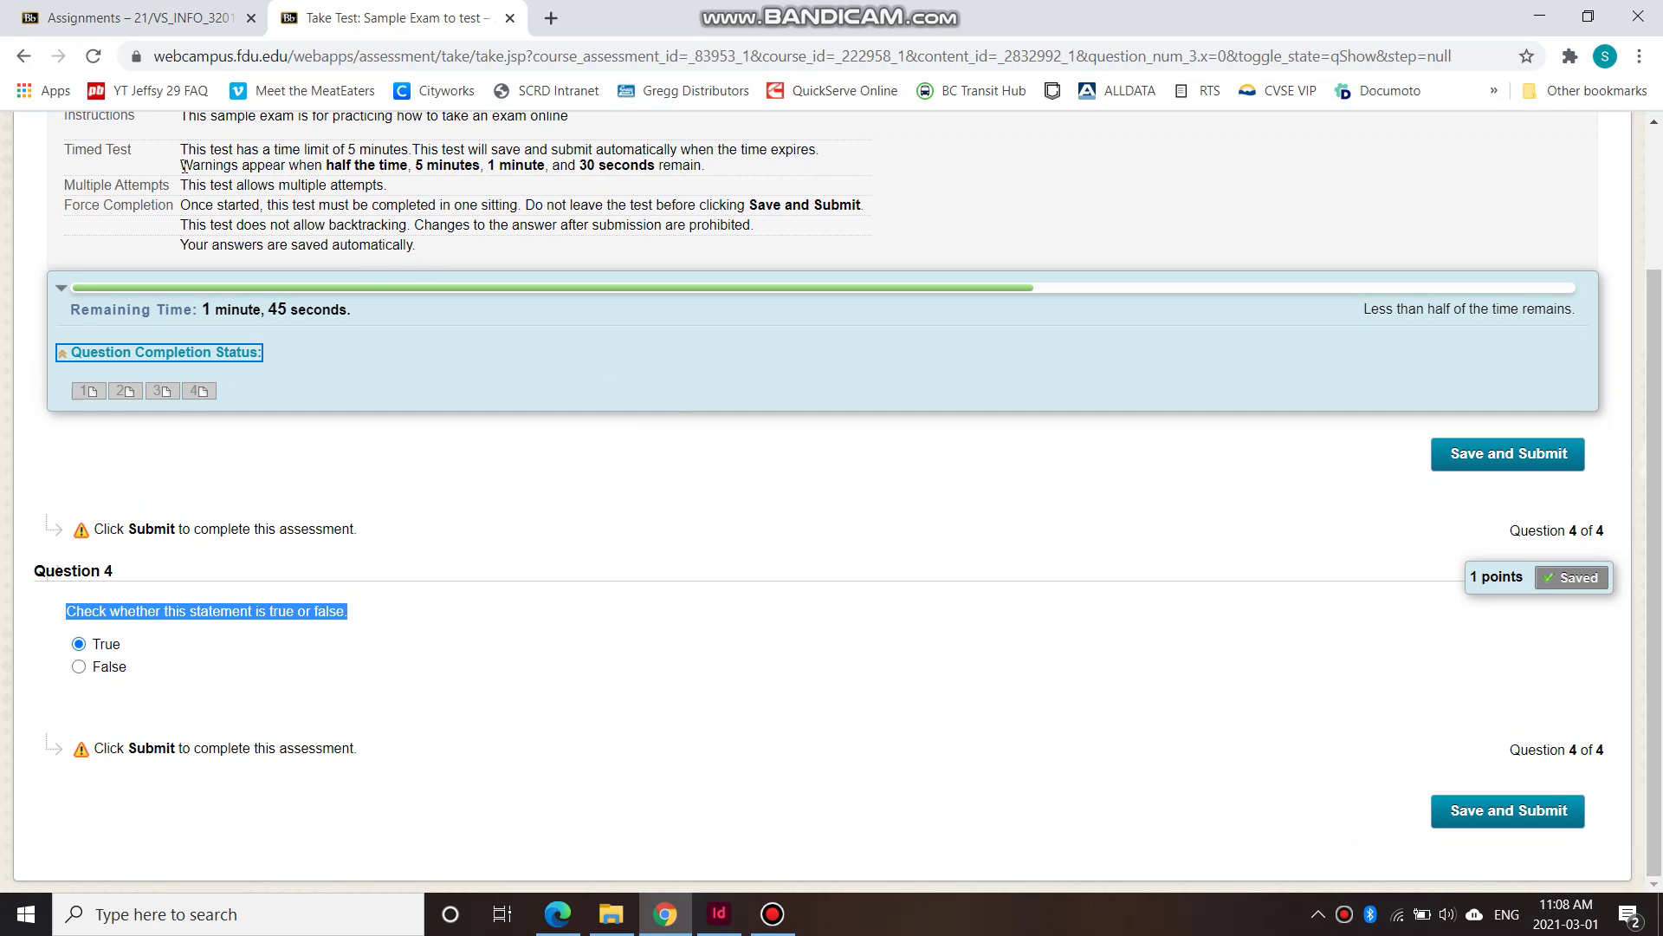
left_click_drag(180, 164, 697, 162)
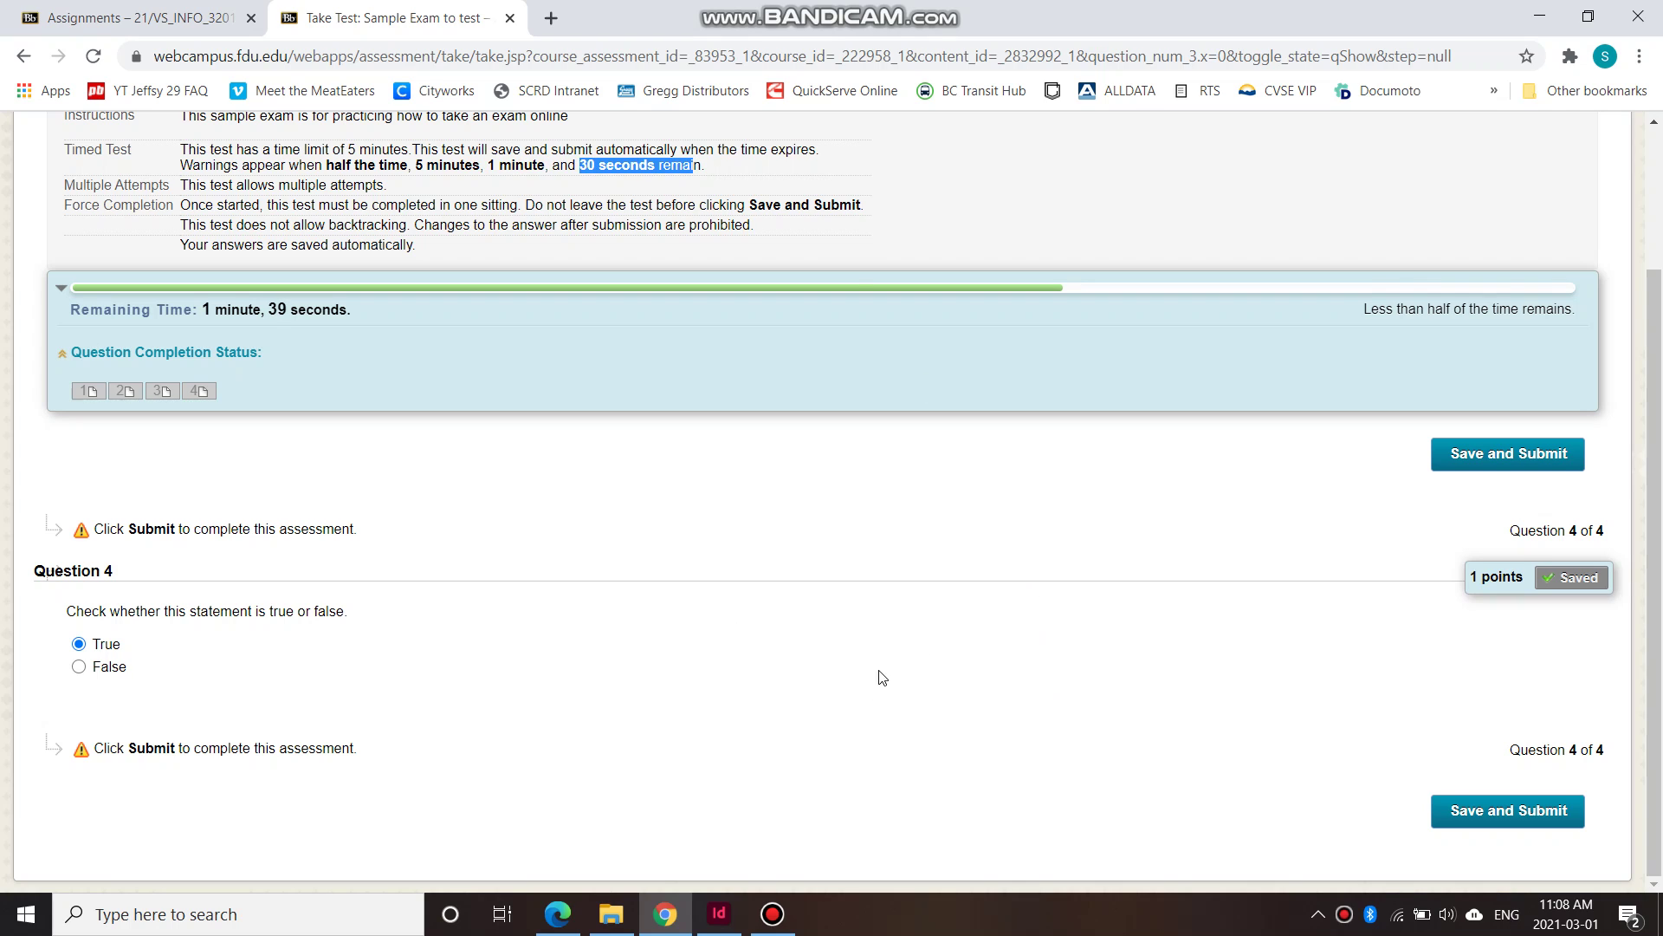
left_click(803, 637)
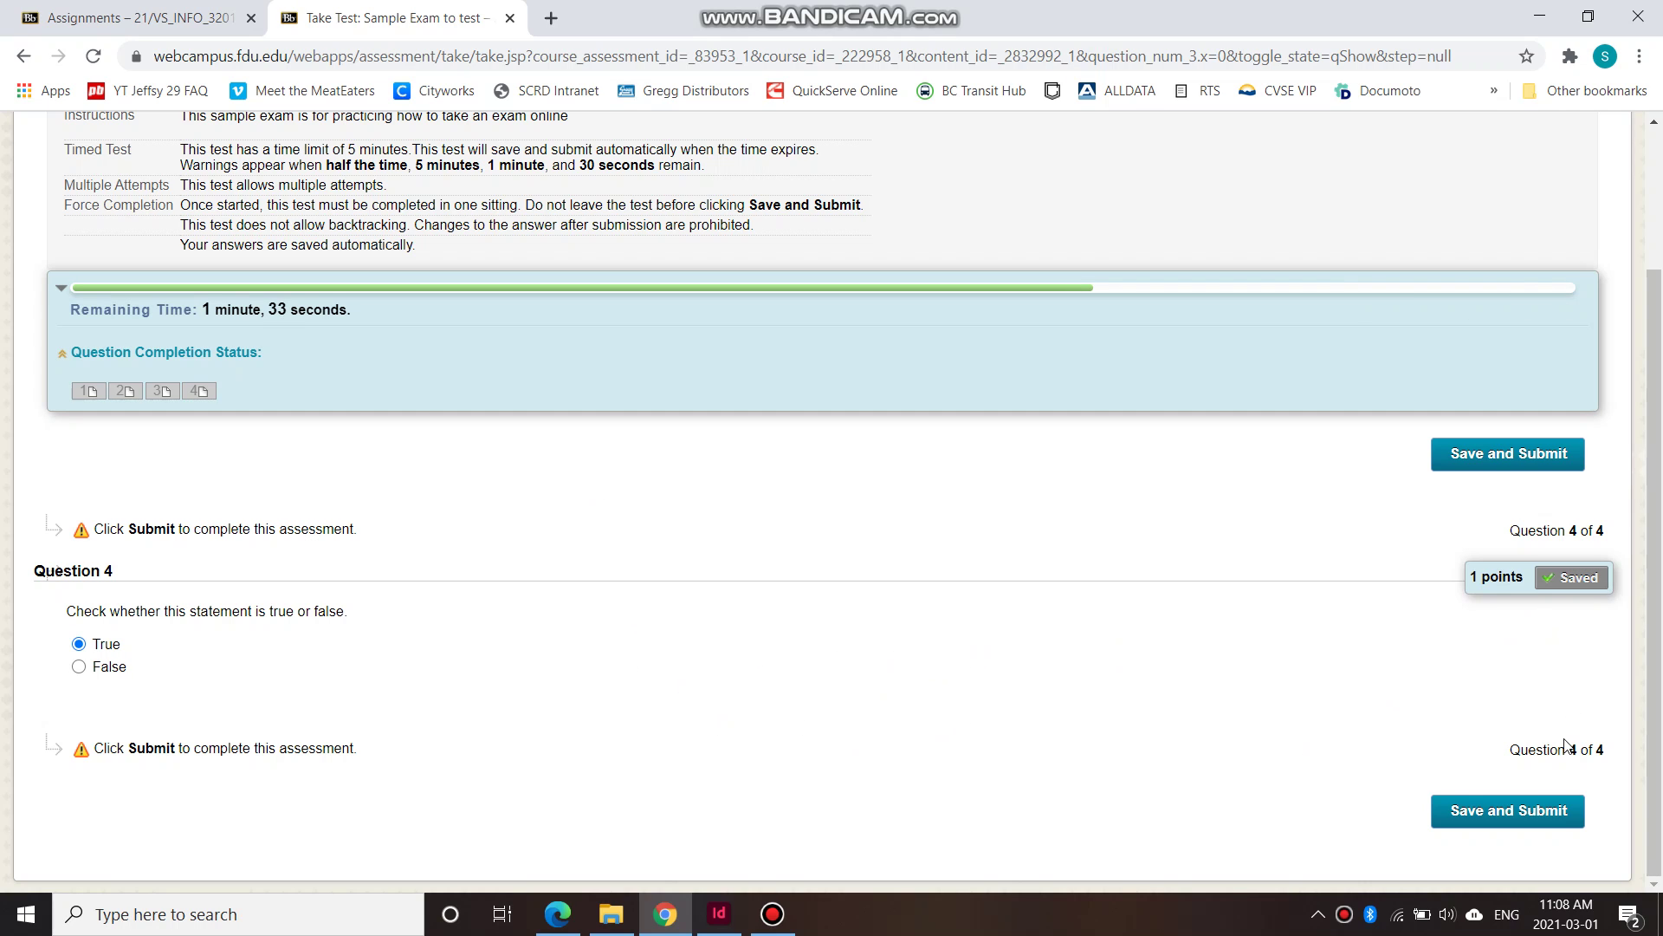
Save and submit the exam, confirming the submission with OK
left_click(1567, 819)
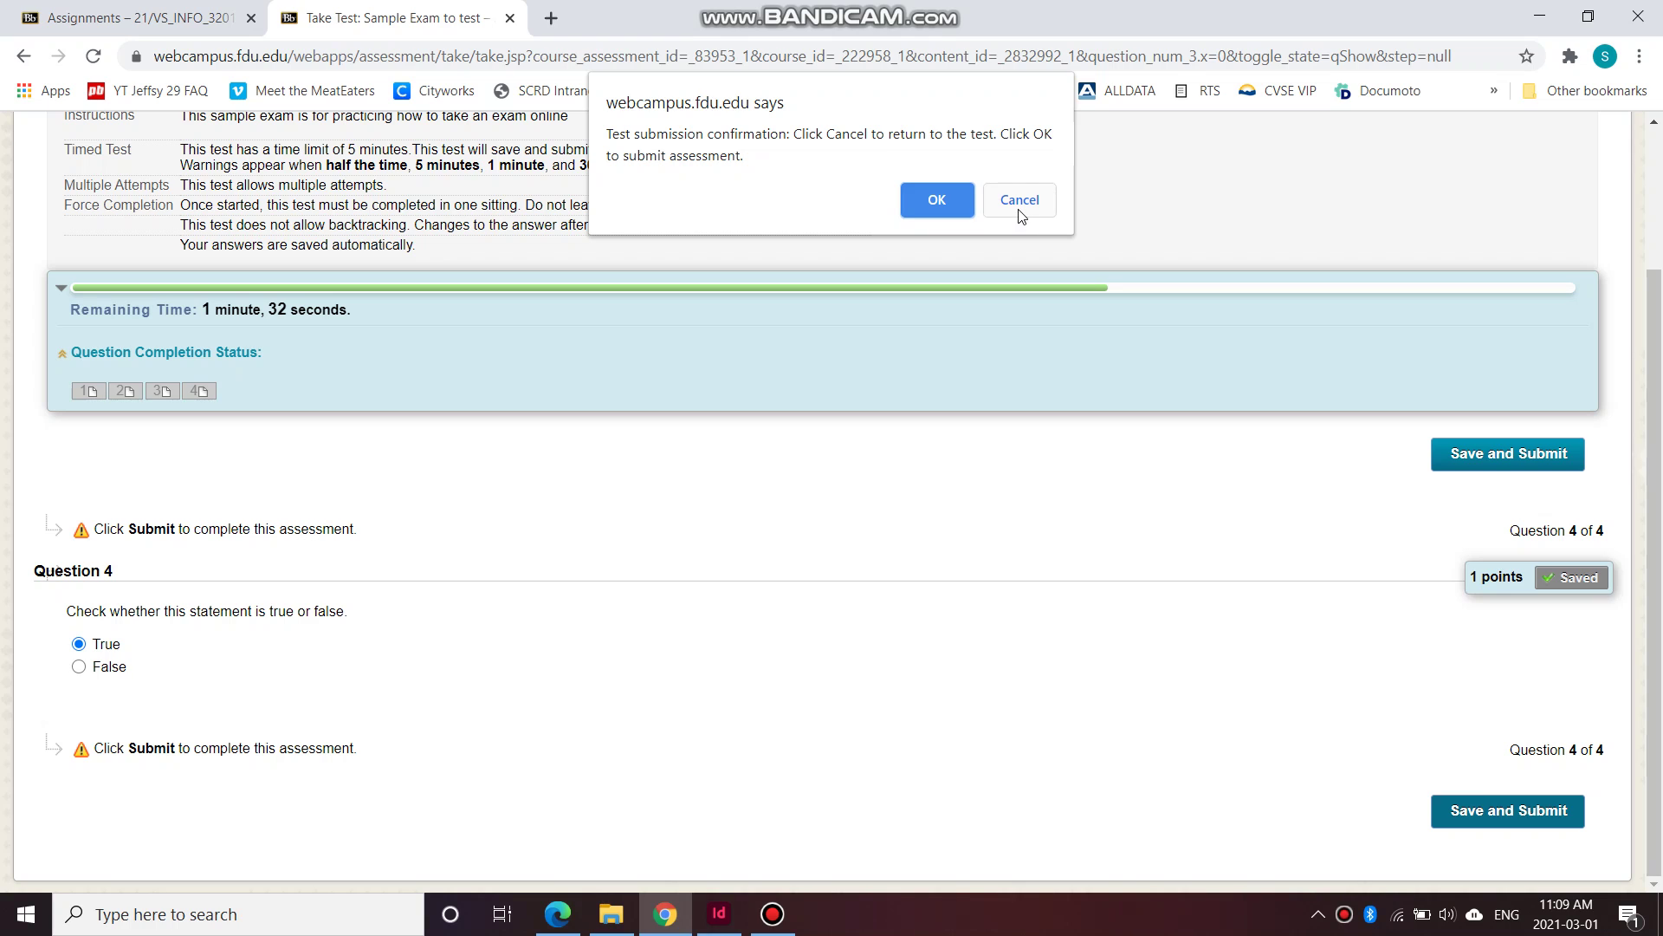
left_click(928, 196)
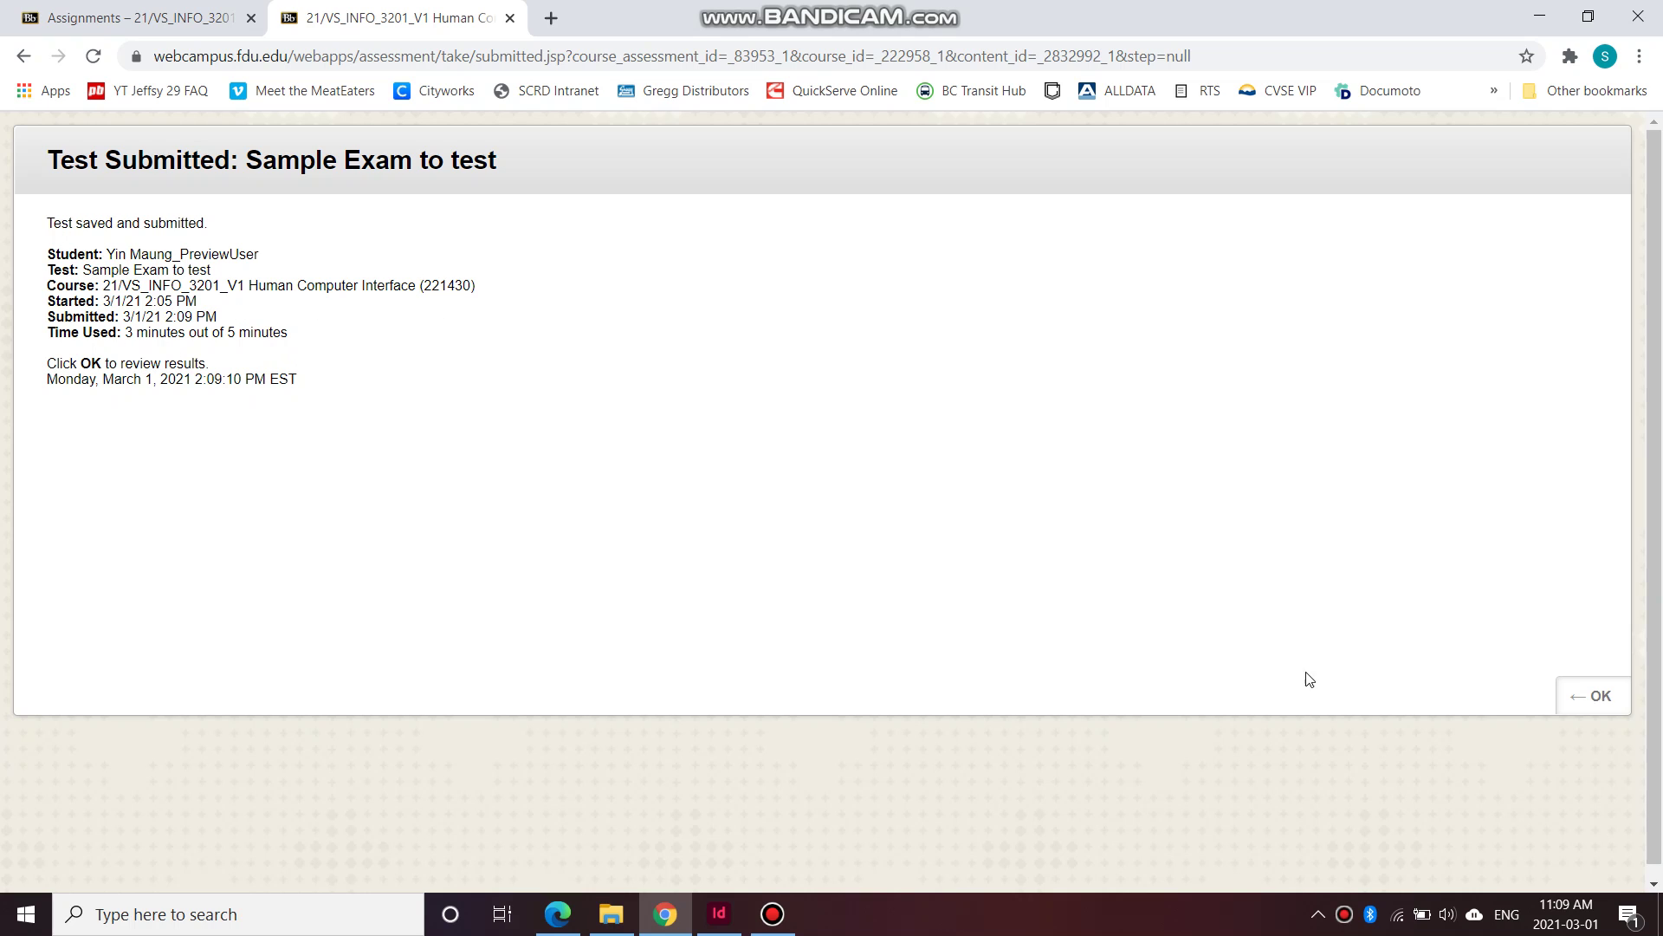
Open the Review Test Submission page from the Test Submitted confirmation
left_click(1602, 716)
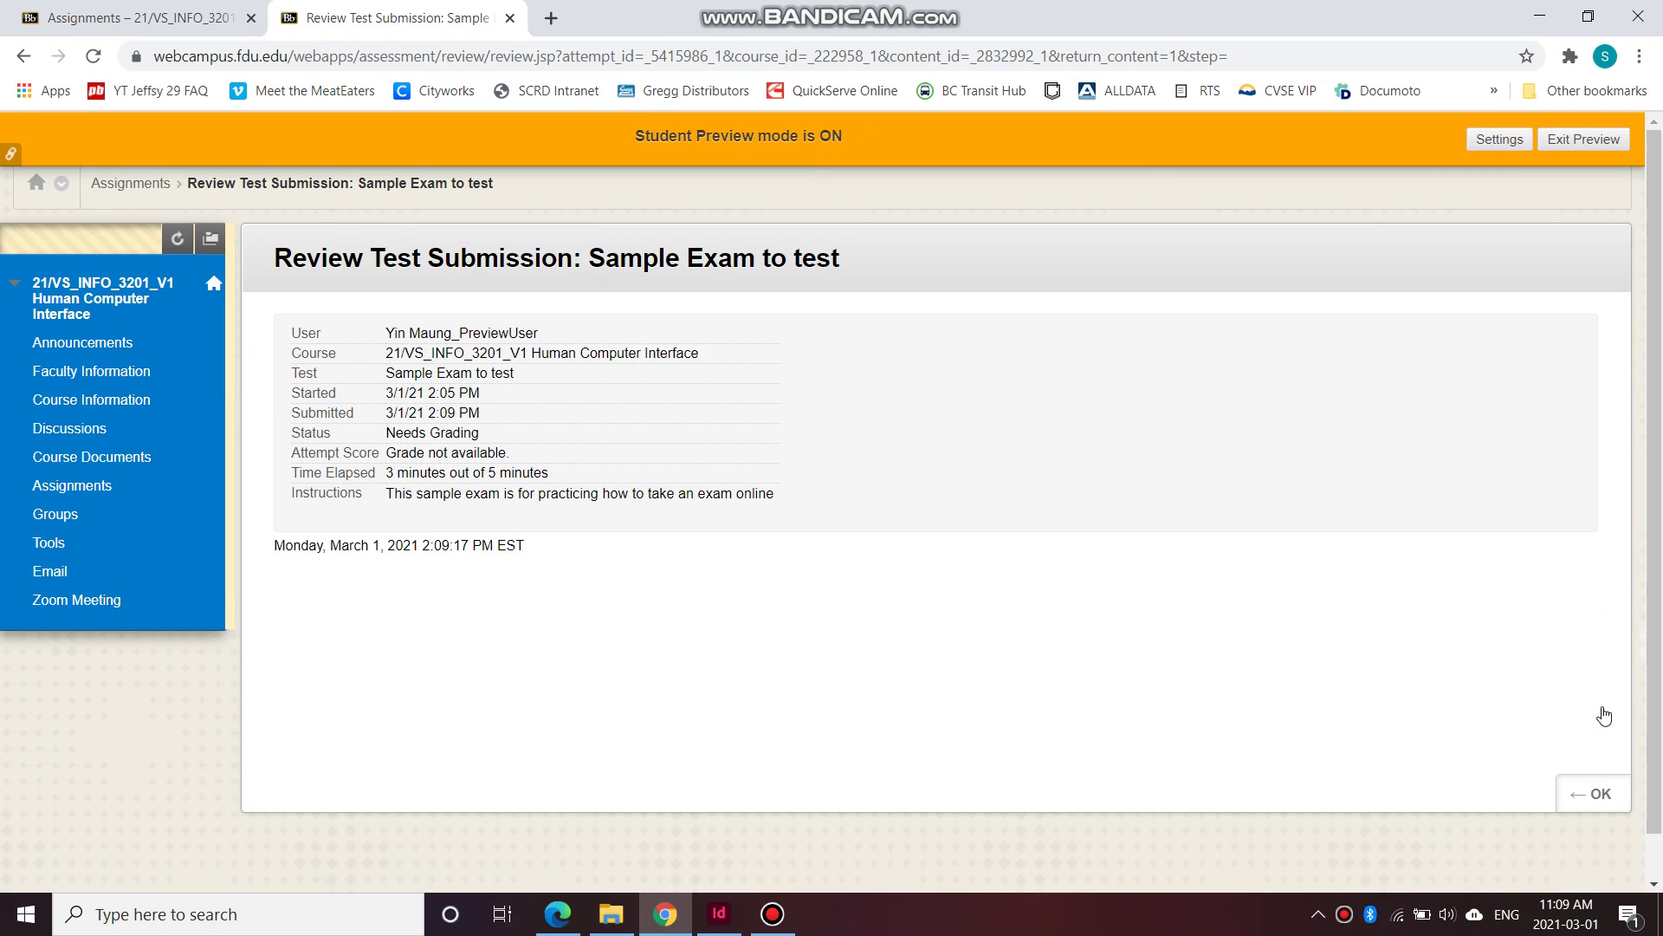